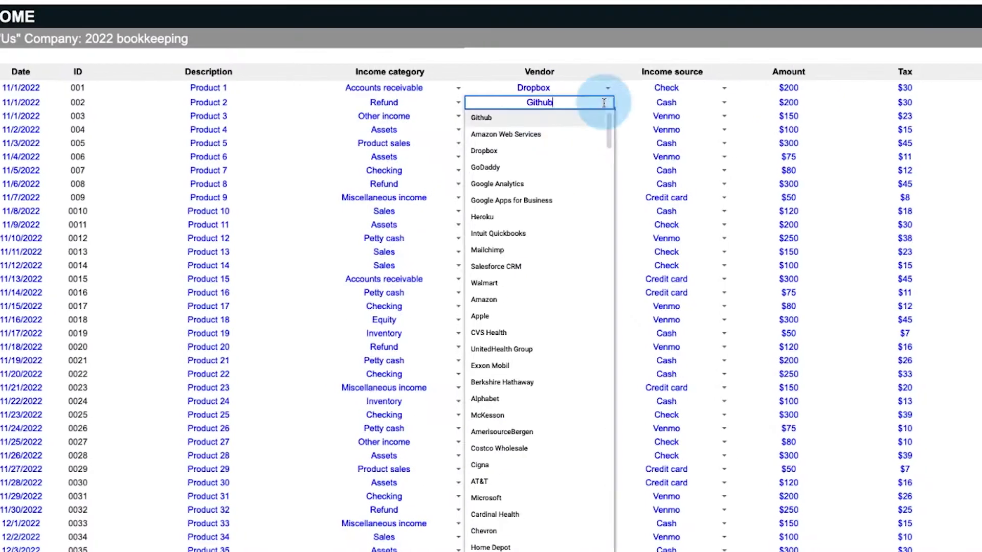
Step: Change the second Income entry's amount to 400, then pick a vendor and enter 300 for another entry
{"action": "left_click", "coordinate": [771, 102]}
{"action": "type", "text": "400"}
{"action": "key", "text": "Return"}
{"action": "left_click", "coordinate": [590, 130]}
{"action": "left_click", "coordinate": [706, 129]}
{"action": "type", "text": "300"}
Step: Set another Income amount to 200, choose its income source, and step across the first expense row
{"action": "left_click", "coordinate": [590, 143]}
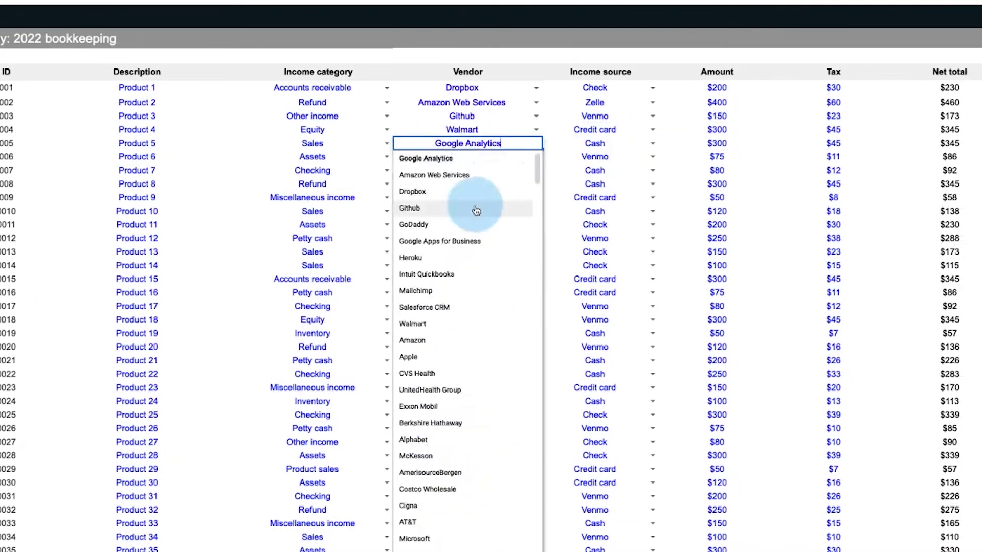
{"action": "left_click", "coordinate": [405, 208]}
{"action": "type", "text": "200"}
{"action": "left_click", "coordinate": [627, 134]}
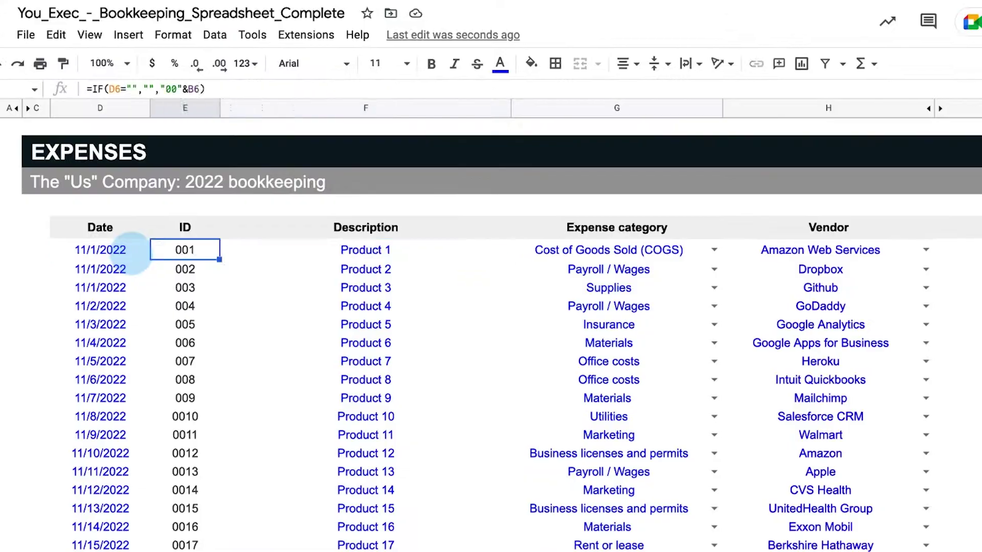
{"action": "key", "text": "Tab"}
{"action": "key", "text": "Tab"}
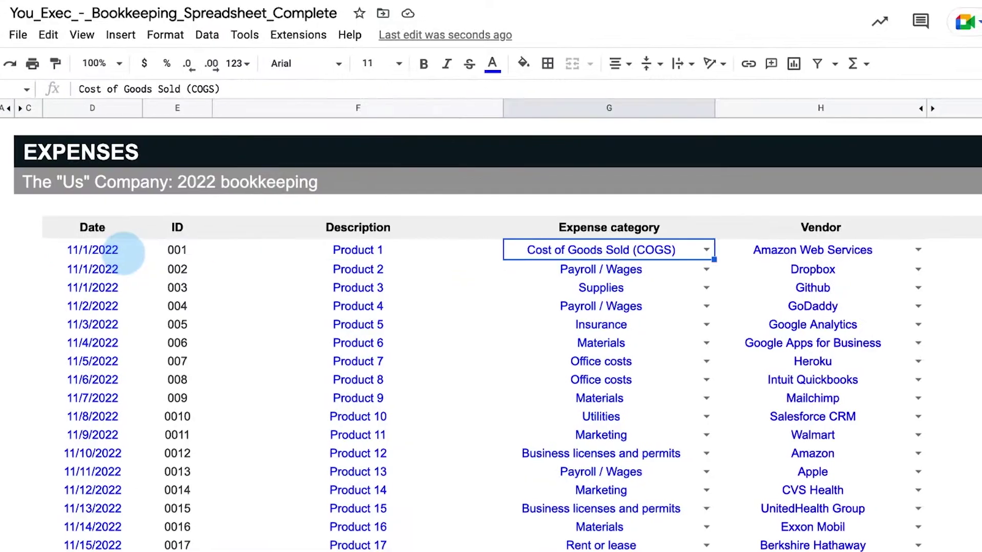
{"action": "left_click", "coordinate": [858, 259]}
{"action": "key", "text": "Tab"}
{"action": "key", "text": "Tab"}
{"action": "key", "text": "Tab"}
{"action": "key", "text": "Tab"}
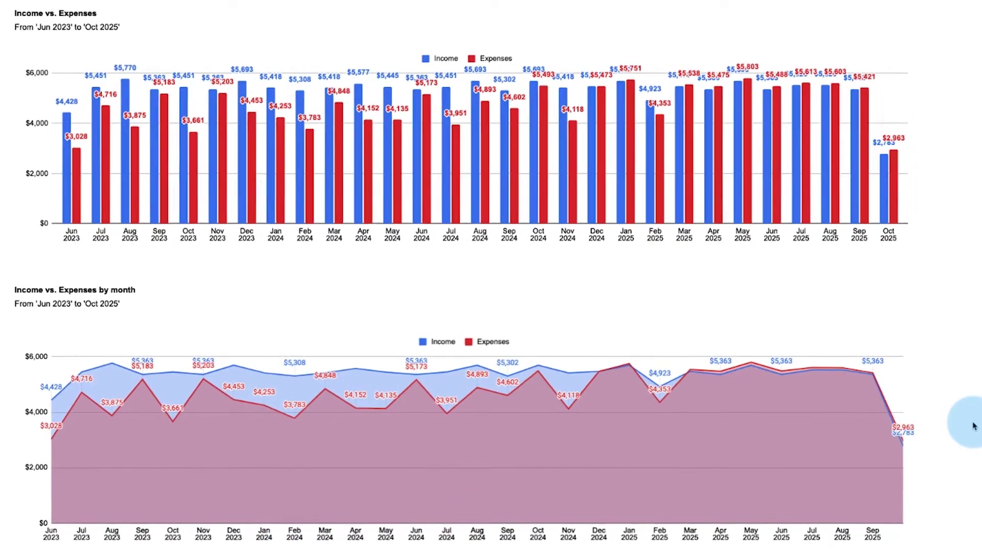
Step: Scroll down and back up through the Dashboard's Income vs. Expenses charts
{"action": "scroll", "coordinate": [973, 426], "scroll_direction": "down", "scroll_amount": 10}
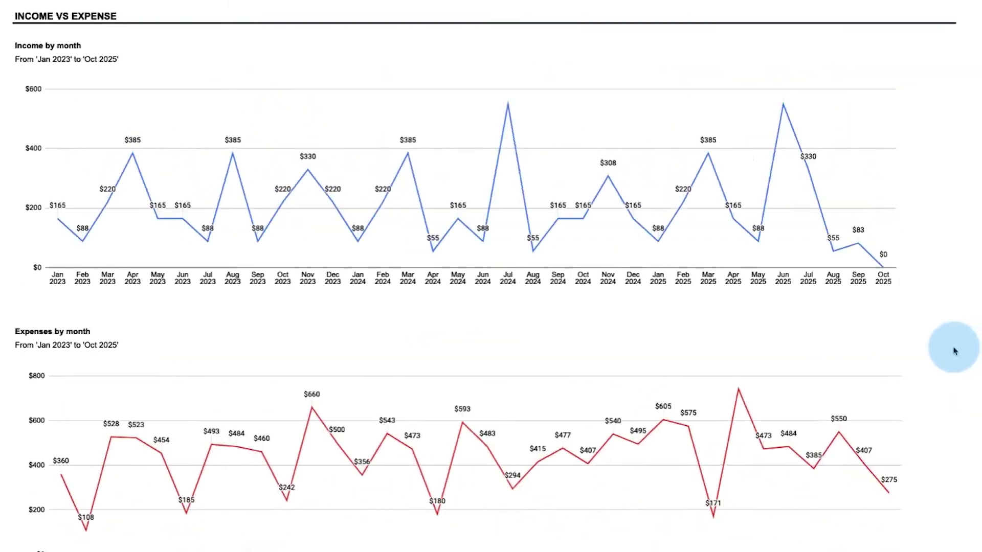
{"action": "scroll", "coordinate": [529, 385], "scroll_direction": "up", "scroll_amount": 5}
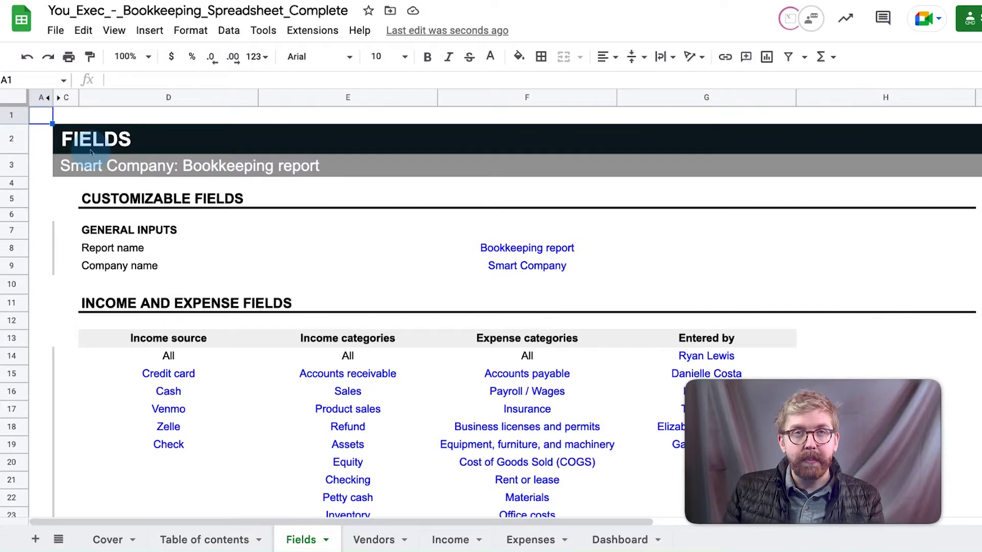
Step: Set the report name to '2022 bookkeeping' and the company name to 'The "Us" Company'
{"action": "left_click", "coordinate": [527, 248]}
{"action": "type", "text": "2022 bookkeeping"}
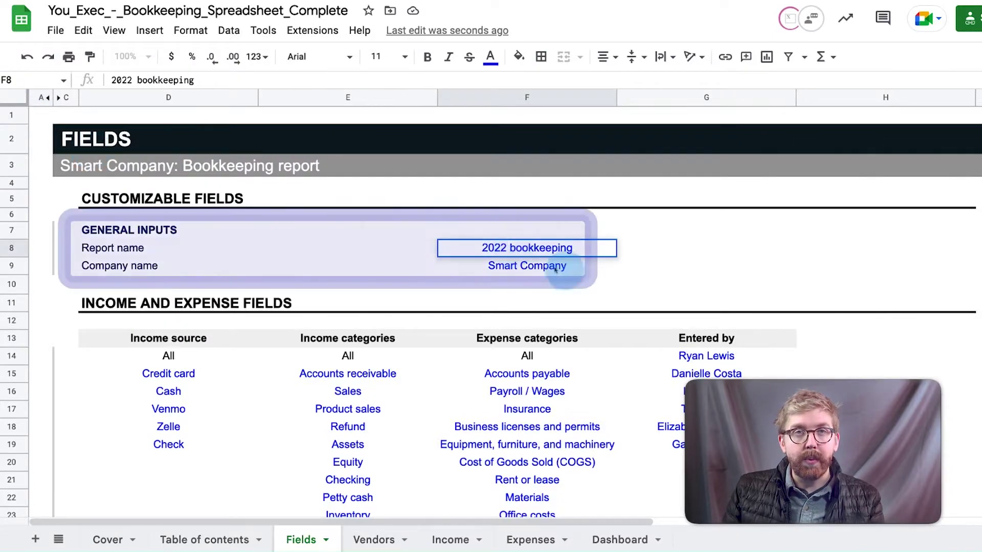
{"action": "left_click", "coordinate": [563, 266]}
{"action": "type", "text": "The \"Us\" Company"}
{"action": "key", "text": "Return"}
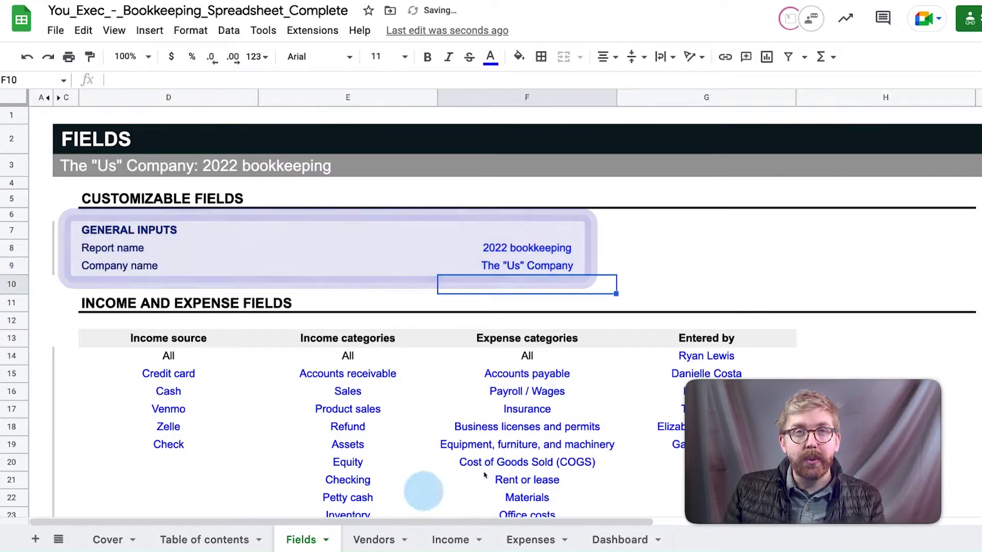
Step: Look through the Vendors, Income, Expenses and Dashboard sheets, then return to Fields
{"action": "left_click", "coordinate": [374, 539]}
{"action": "left_click", "coordinate": [446, 540]}
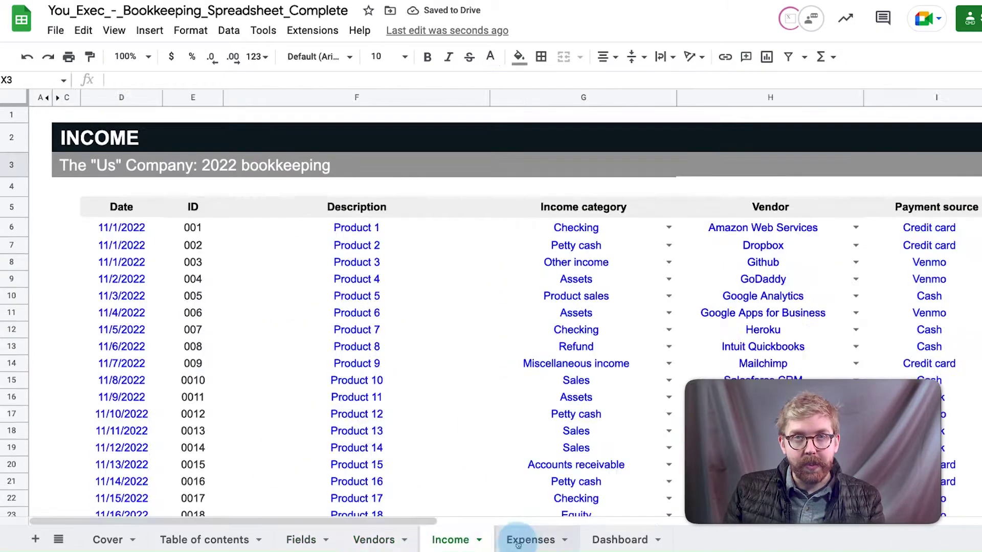
{"action": "left_click", "coordinate": [548, 543]}
{"action": "left_click", "coordinate": [620, 540]}
{"action": "left_click", "coordinate": [301, 540]}
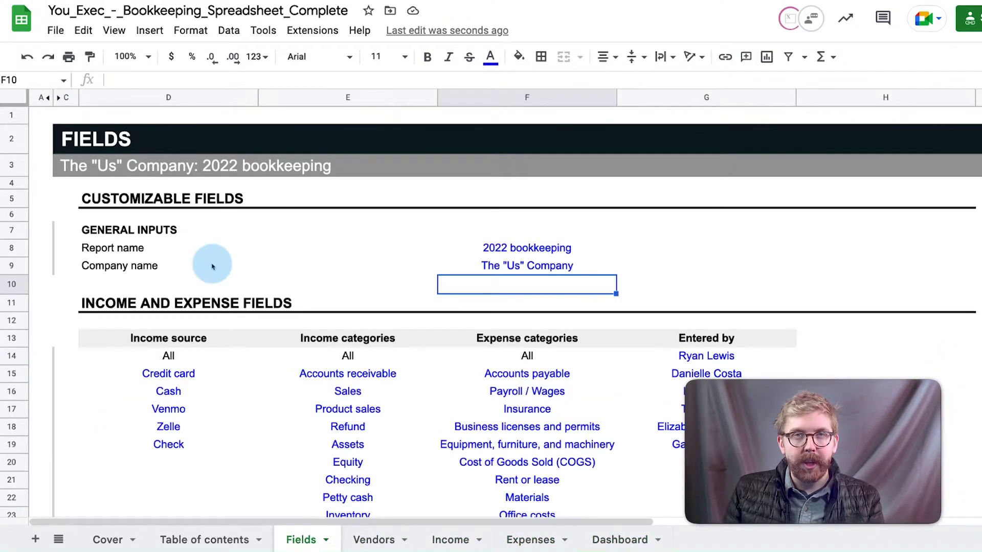
Step: Review the Income categories, Expense categories and Entered by lists, adding a new name to Entered by
{"action": "scroll", "coordinate": [225, 267], "scroll_direction": "down", "scroll_amount": 2}
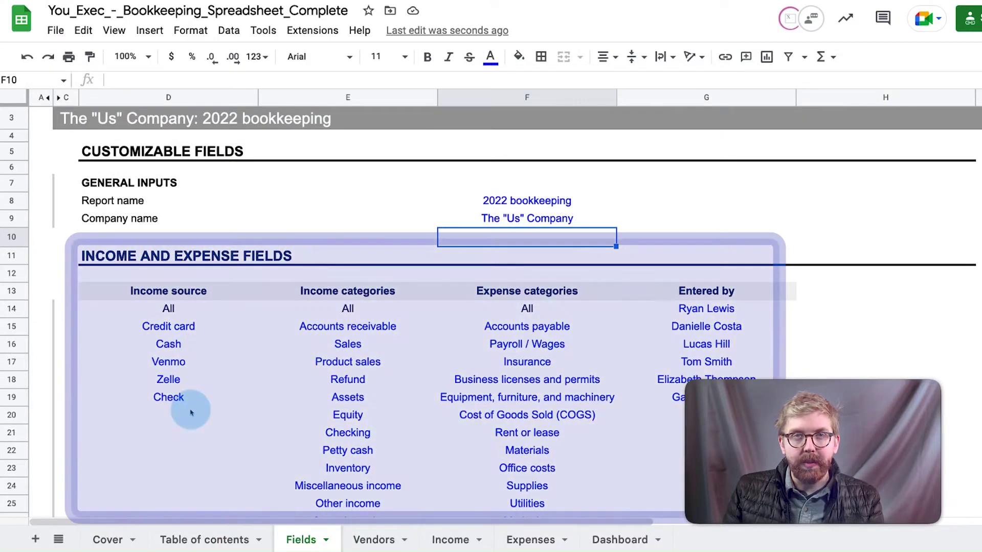
{"action": "left_click", "coordinate": [192, 414]}
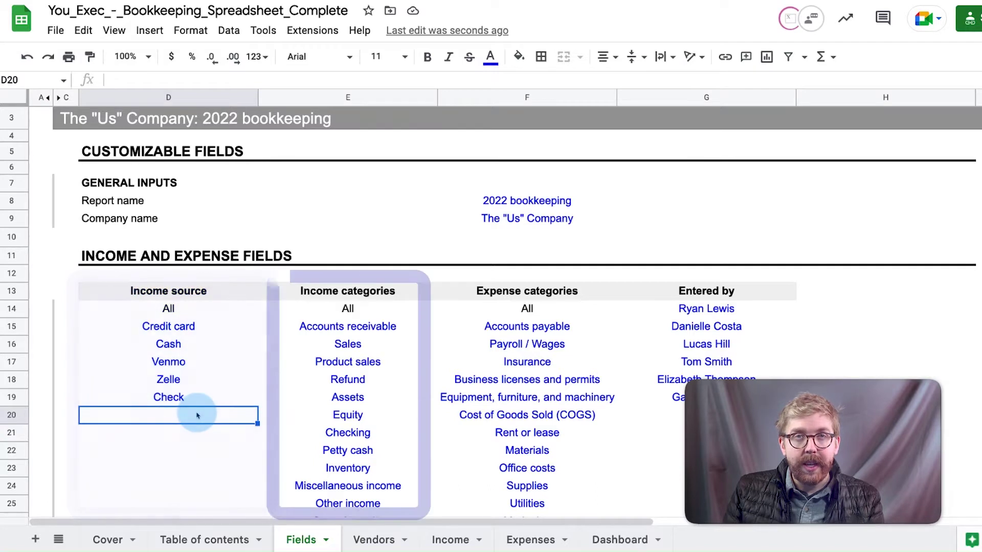
{"action": "left_click", "coordinate": [394, 292]}
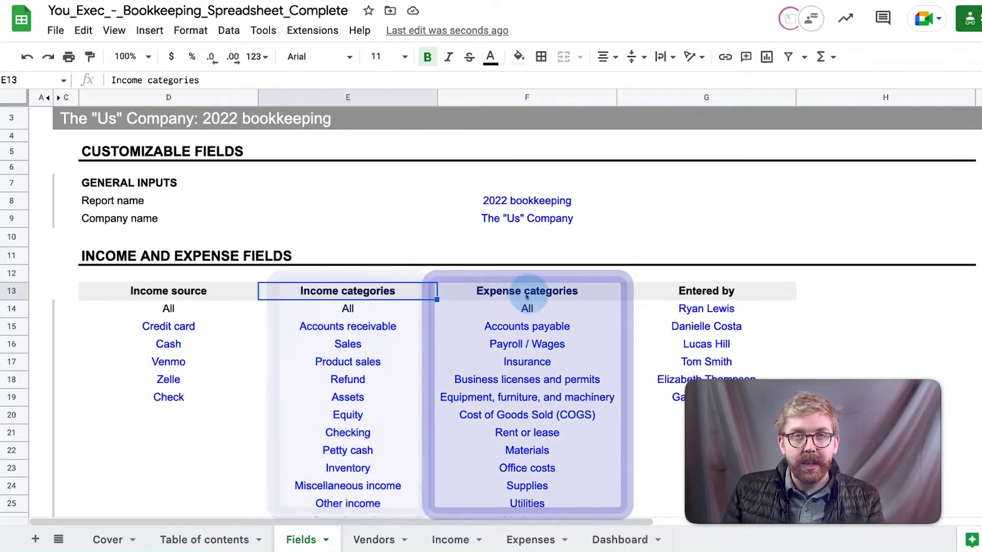
{"action": "left_click", "coordinate": [582, 295]}
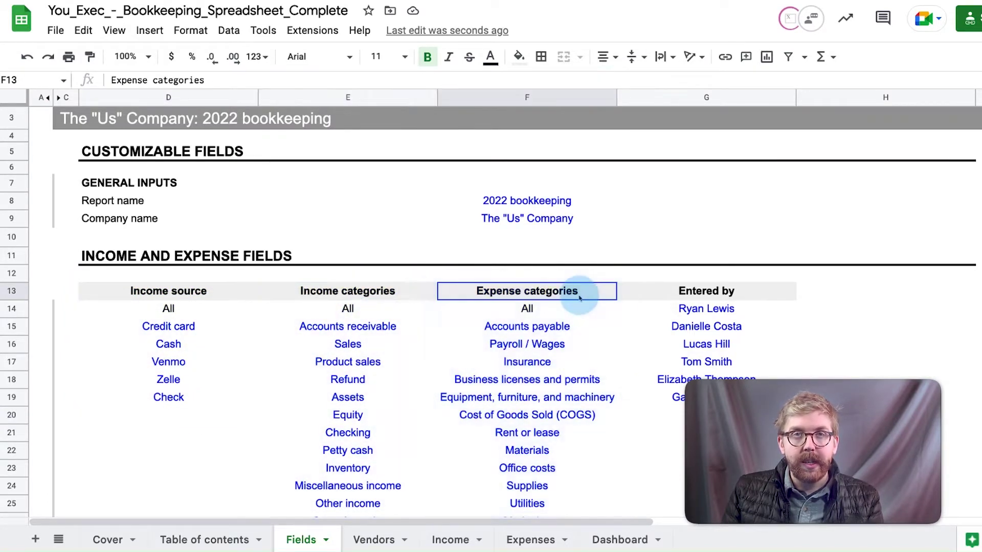
{"action": "left_click", "coordinate": [741, 294]}
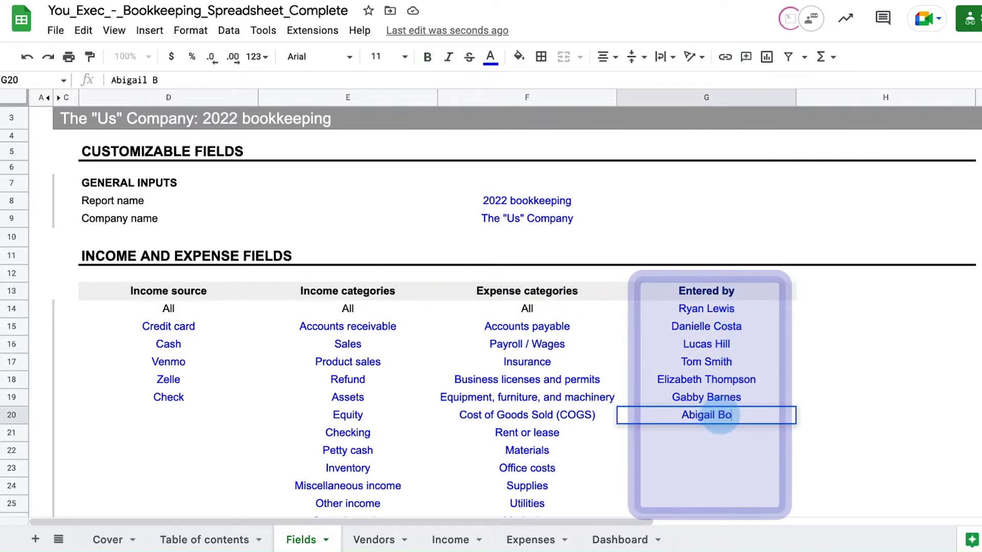
{"action": "key", "text": "Return"}
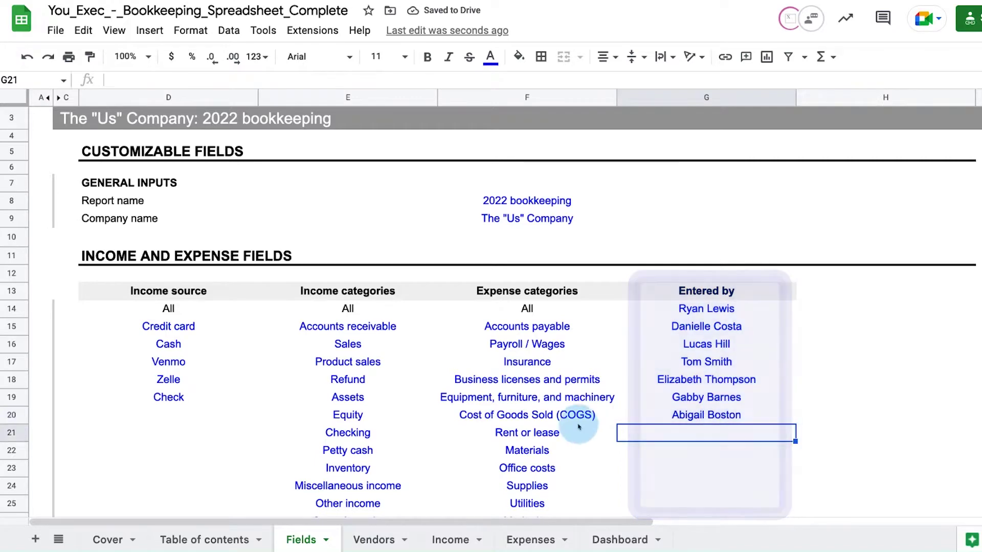
{"action": "left_click", "coordinate": [374, 541]}
Step: Inspect the Amazon Web Services vendor row: expense category choices, product, contact name and contact information
{"action": "left_click", "coordinate": [168, 234]}
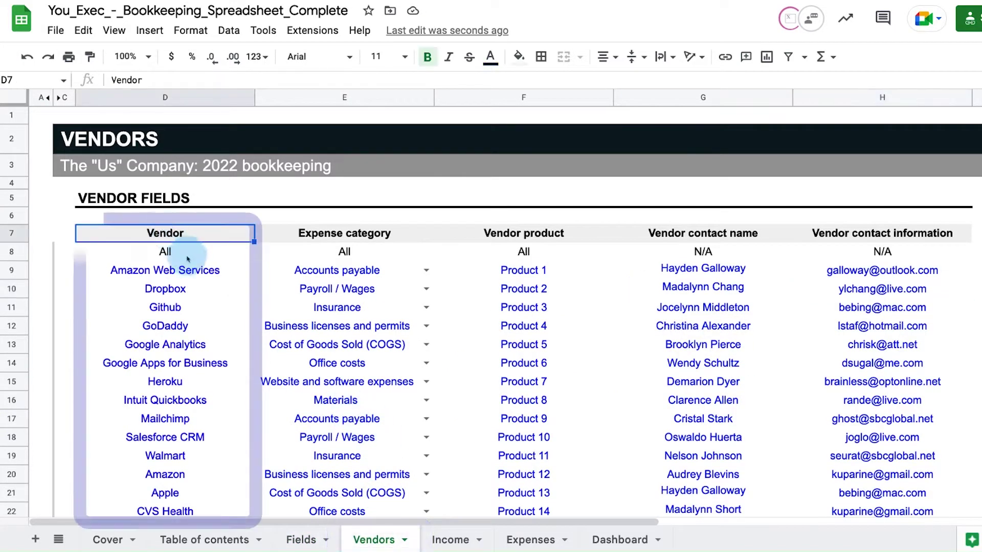
{"action": "left_click", "coordinate": [213, 269]}
{"action": "left_click", "coordinate": [385, 274]}
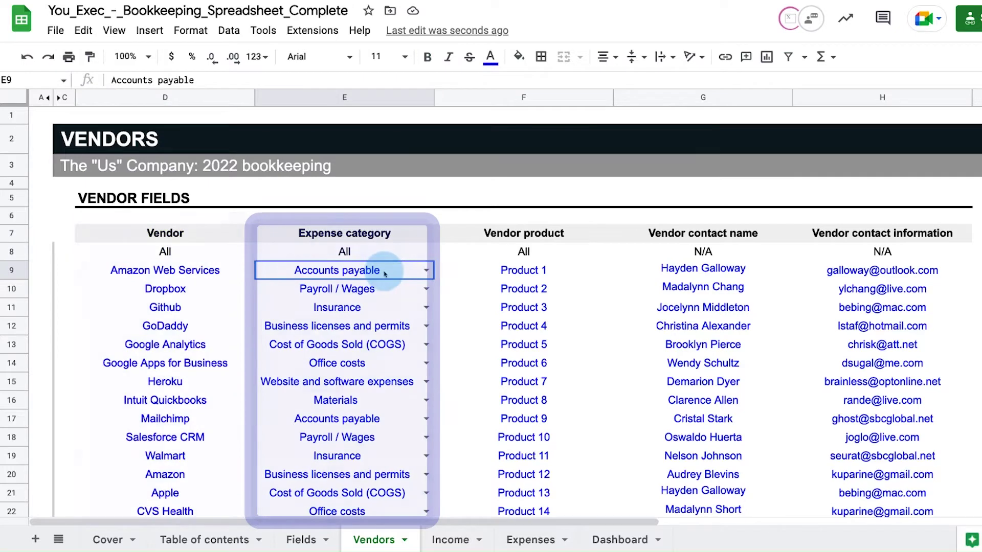
{"action": "left_click", "coordinate": [428, 270]}
{"action": "left_click", "coordinate": [536, 273]}
{"action": "left_click", "coordinate": [695, 268]}
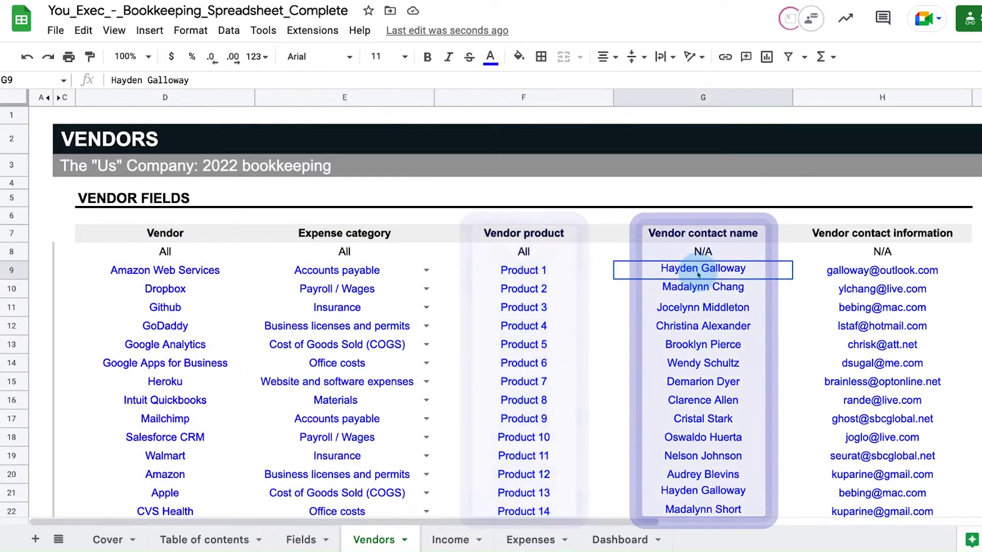
{"action": "left_click", "coordinate": [876, 275]}
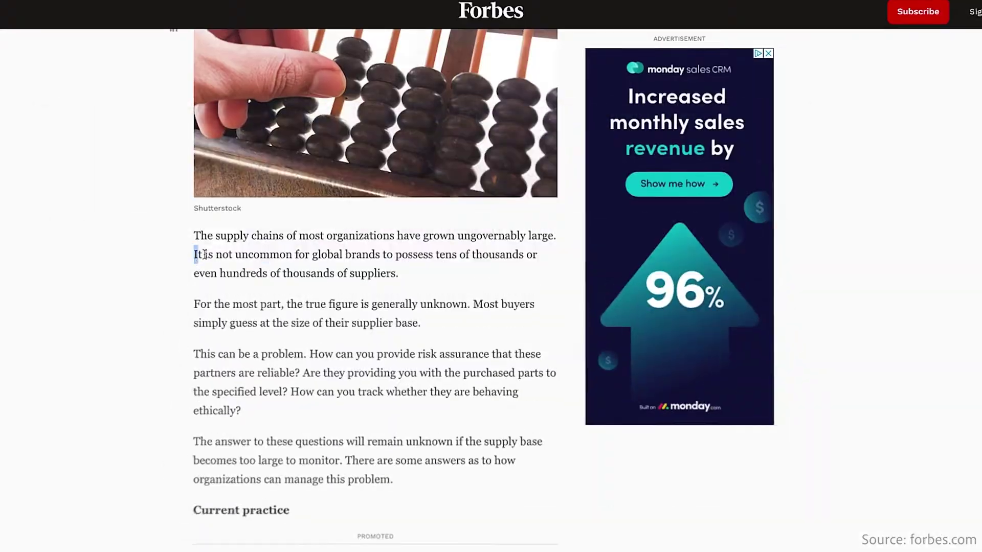
Step: Highlight the ISM sentence citing 3,000 suppliers per US$1 billion in spend
{"action": "left_click_drag", "start_coordinate": [190, 255], "coordinate": [407, 280]}
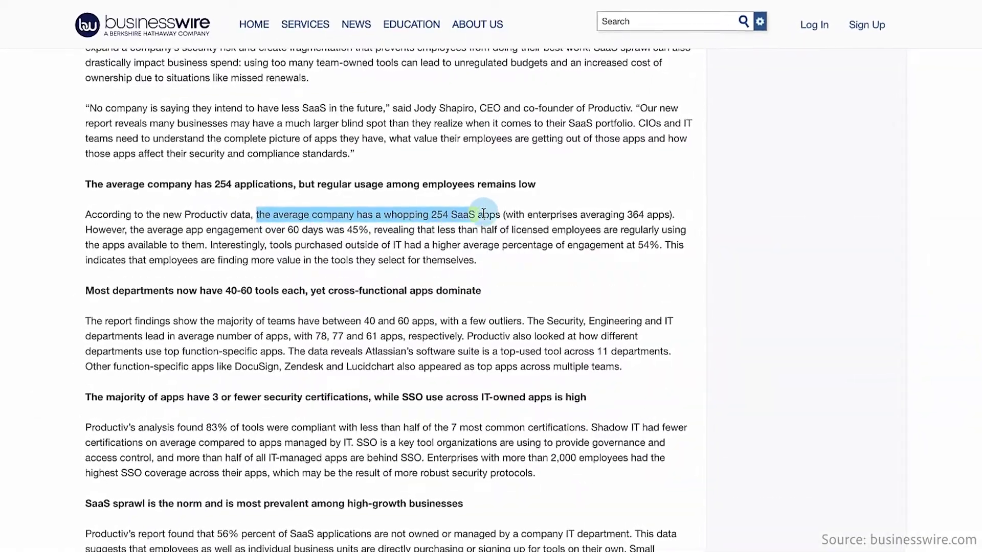
Step: Extend the Business Wire highlight to include the end of the '254 SaaS apps' phrase
{"action": "left_click_drag", "start_coordinate": [668, 213], "coordinate": [688, 215]}
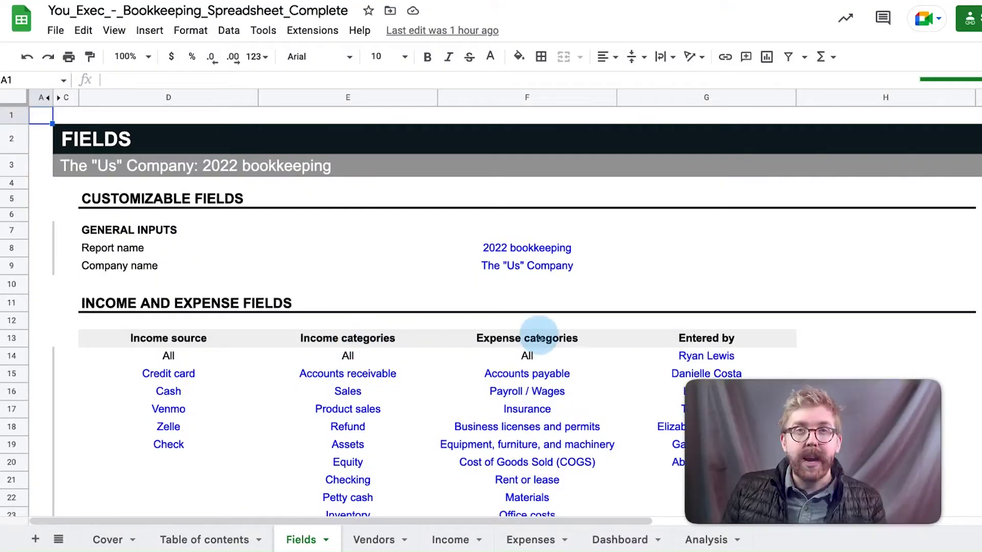
Step: Cycle through the Vendors, Income and Expenses sheets, ending back on the Income sheet
{"action": "left_click", "coordinate": [384, 541]}
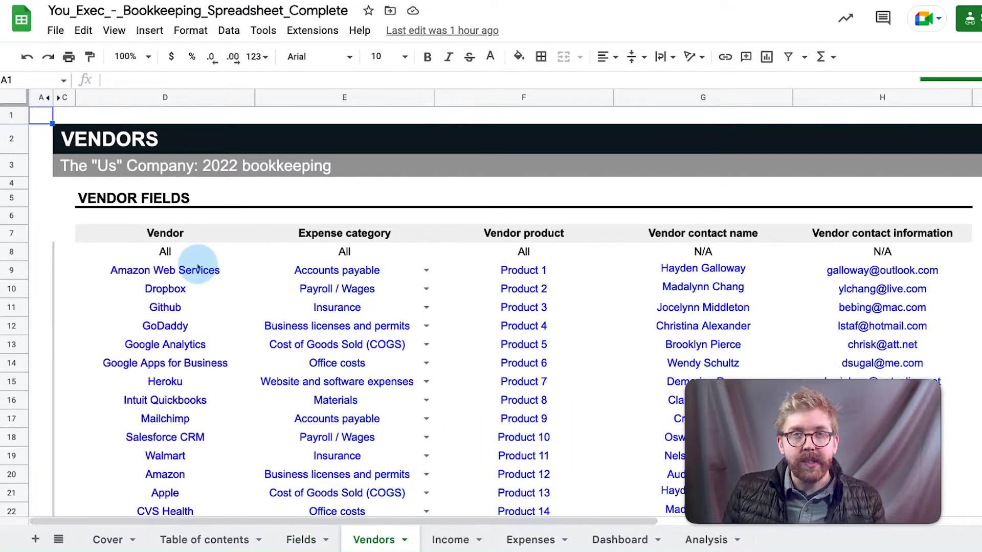
{"action": "left_click", "coordinate": [460, 539]}
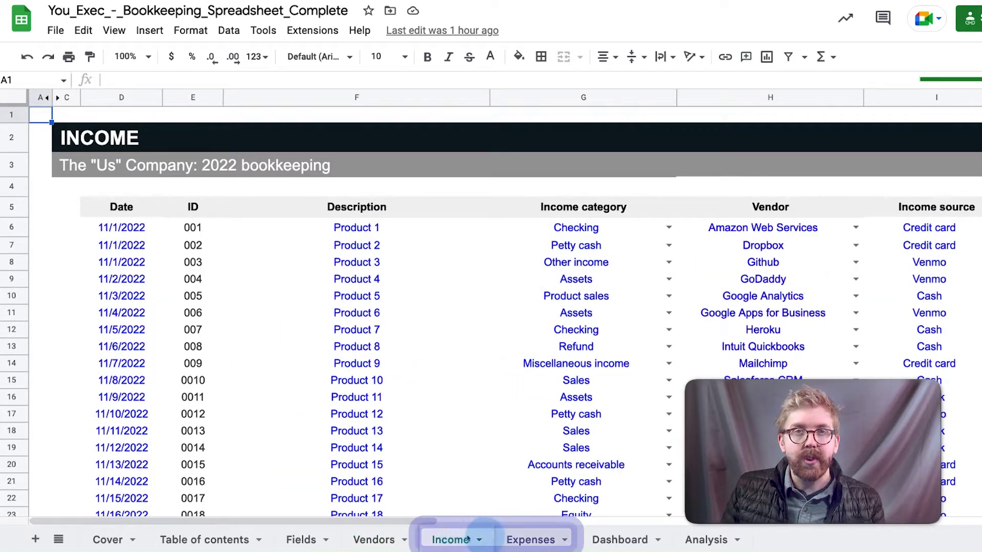
{"action": "left_click", "coordinate": [520, 541]}
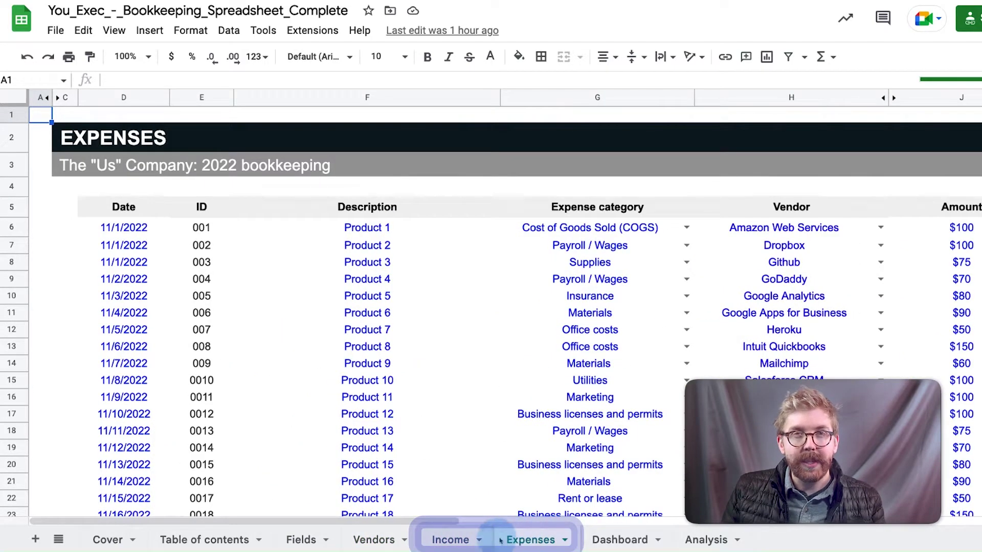
{"action": "left_click", "coordinate": [451, 541]}
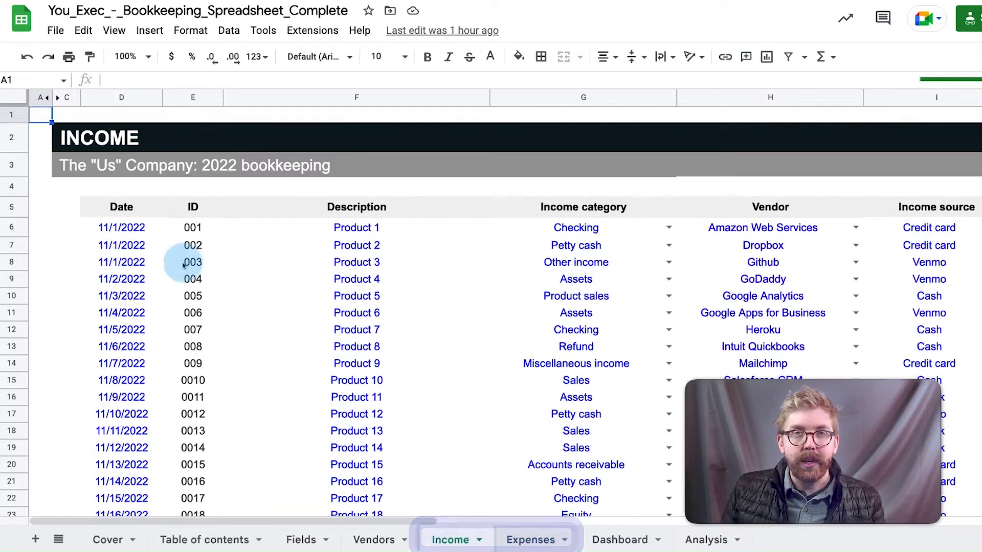
{"action": "left_click", "coordinate": [144, 229]}
{"action": "left_click", "coordinate": [356, 229]}
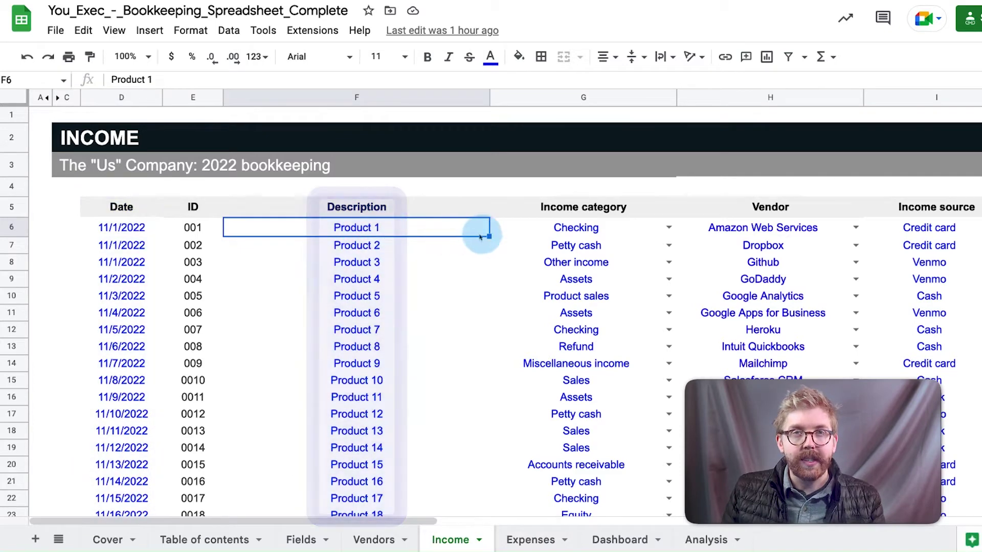
{"action": "left_click", "coordinate": [668, 227]}
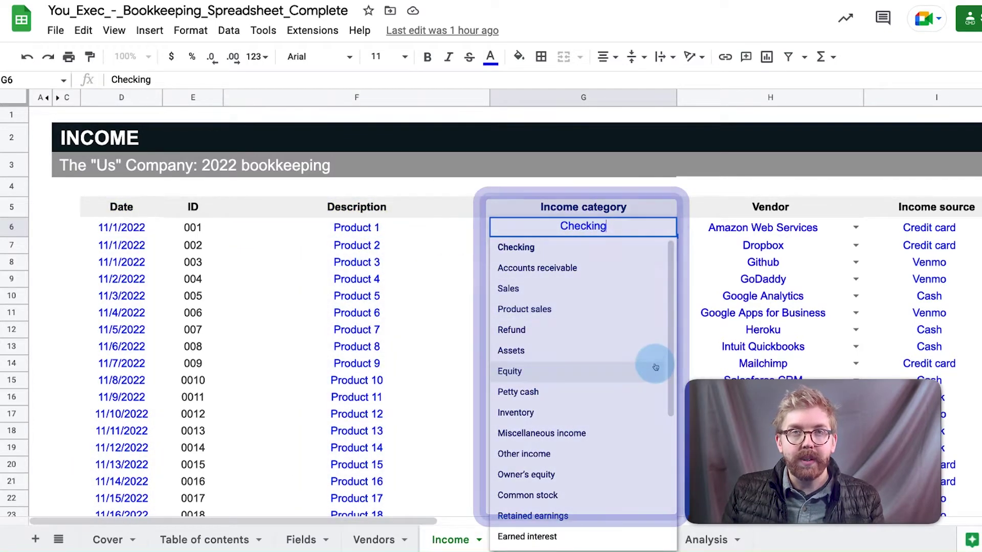
{"action": "left_click", "coordinate": [648, 247]}
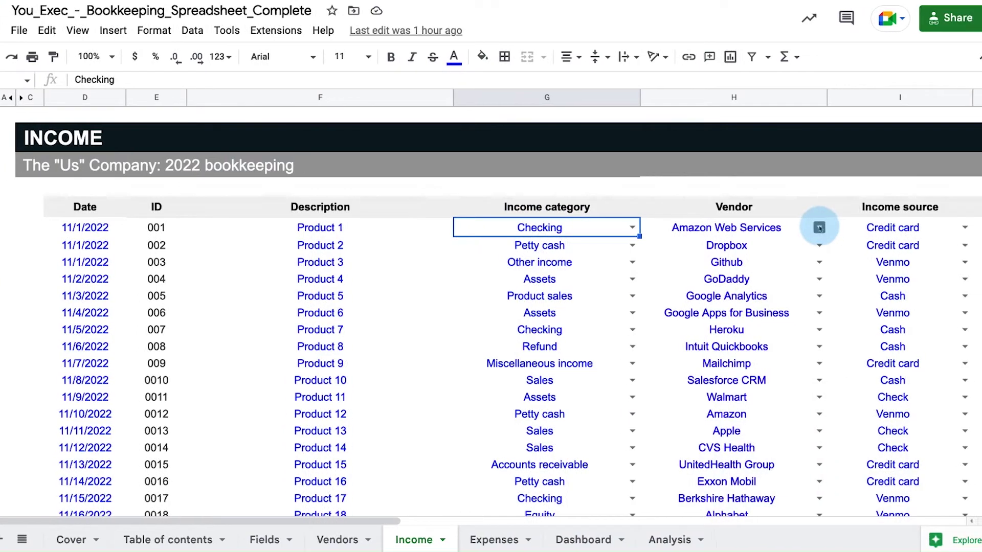
{"action": "left_click", "coordinate": [838, 227]}
{"action": "left_click", "coordinate": [978, 225]}
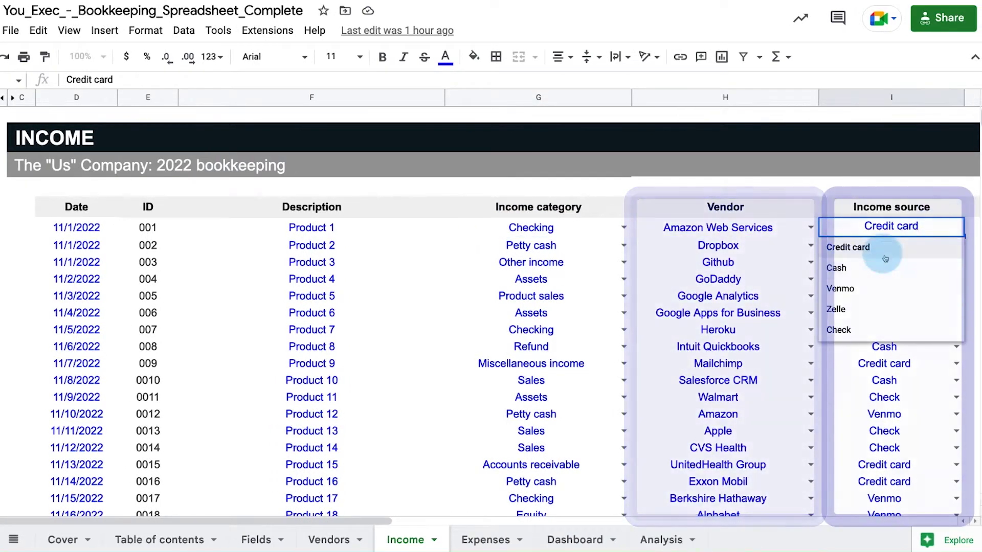
{"action": "left_click", "coordinate": [858, 211]}
{"action": "key", "text": "Right"}
{"action": "key", "text": "Right"}
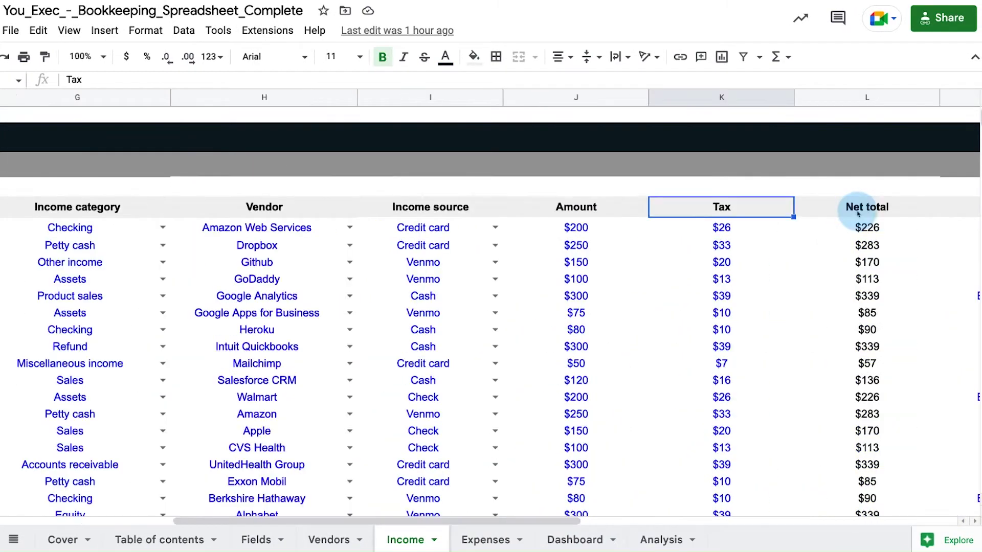
{"action": "left_click", "coordinate": [588, 231]}
{"action": "left_click", "coordinate": [719, 232]}
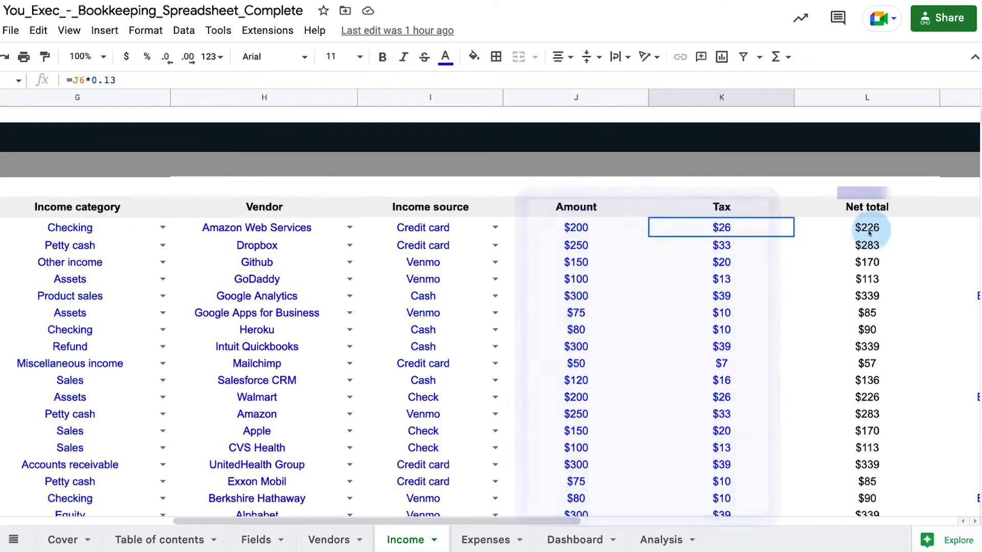
{"action": "left_click", "coordinate": [875, 231]}
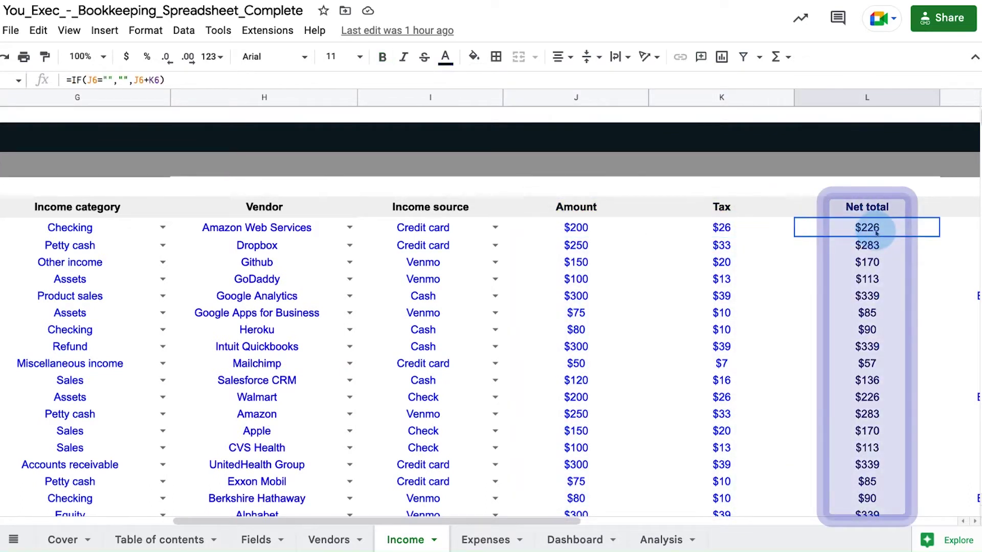
{"action": "left_click", "coordinate": [747, 251]}
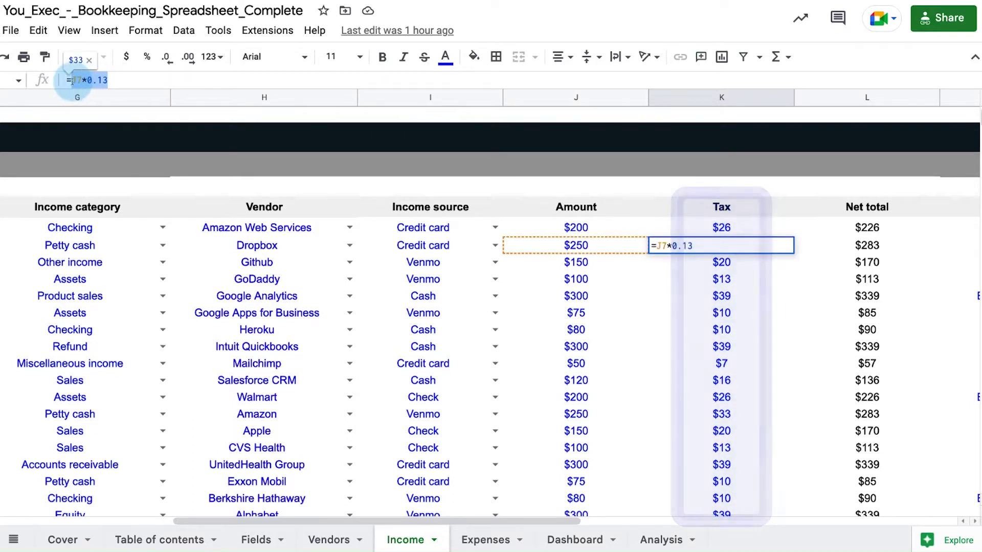
Step: Change the first Tax formula to =J6*0.15 and fill it down the Tax column to row 23
{"action": "left_click", "coordinate": [722, 228]}
{"action": "left_click", "coordinate": [123, 79]}
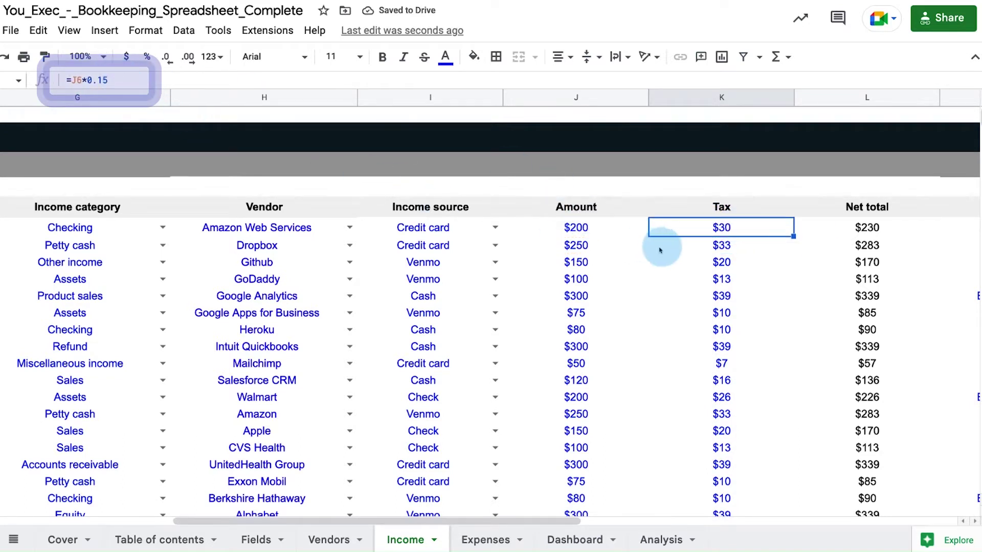
{"action": "left_click_drag", "start_coordinate": [794, 236], "coordinate": [764, 455]}
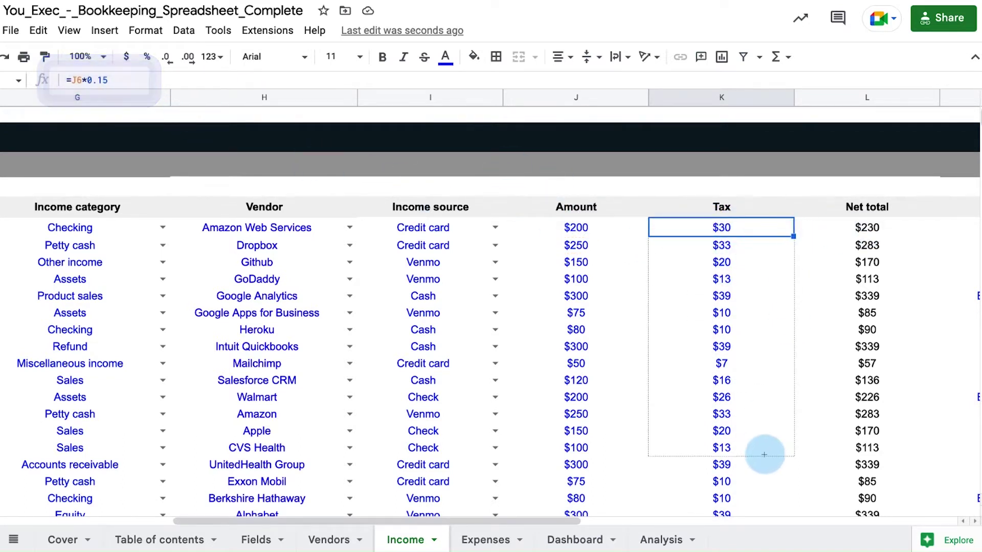
{"action": "left_click_drag", "start_coordinate": [768, 510], "coordinate": [770, 515]}
{"action": "left_click", "coordinate": [744, 232]}
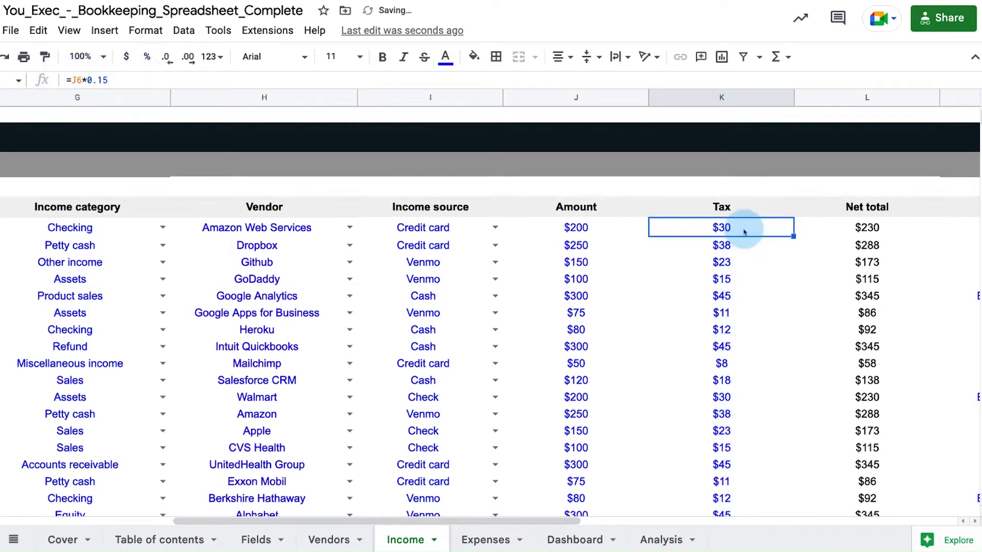
Step: Try a different person in the first entry's Entered by dropdown, then restore the original person
{"action": "left_click_drag", "start_coordinate": [559, 520], "coordinate": [778, 520]}
{"action": "left_click", "coordinate": [536, 232]}
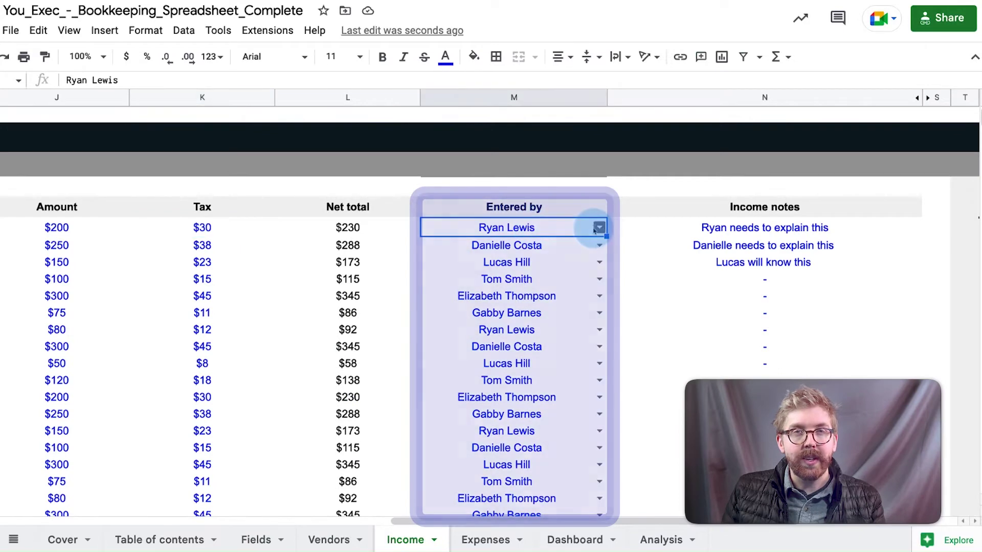
{"action": "left_click", "coordinate": [599, 226]}
{"action": "left_click", "coordinate": [558, 369]}
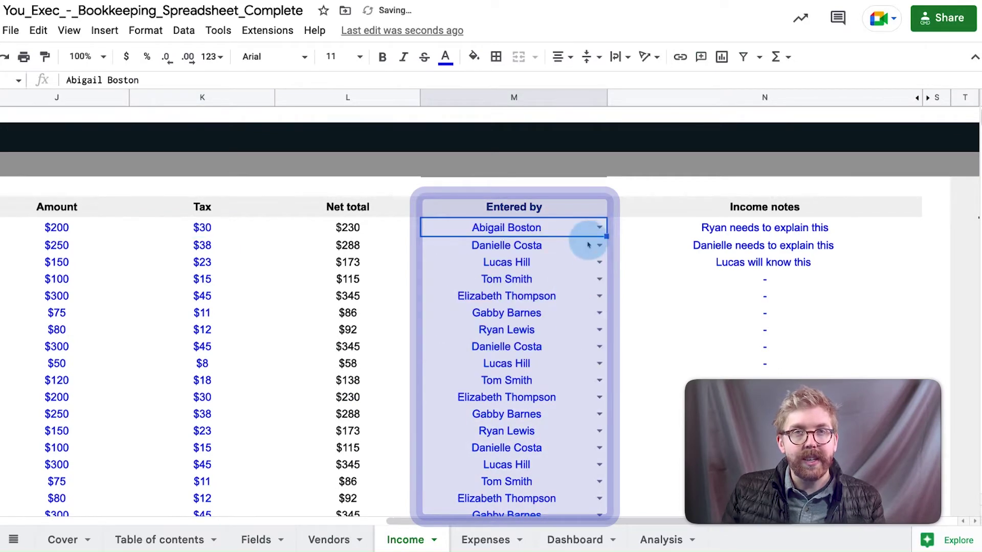
{"action": "left_click", "coordinate": [599, 227]}
{"action": "left_click", "coordinate": [527, 248]}
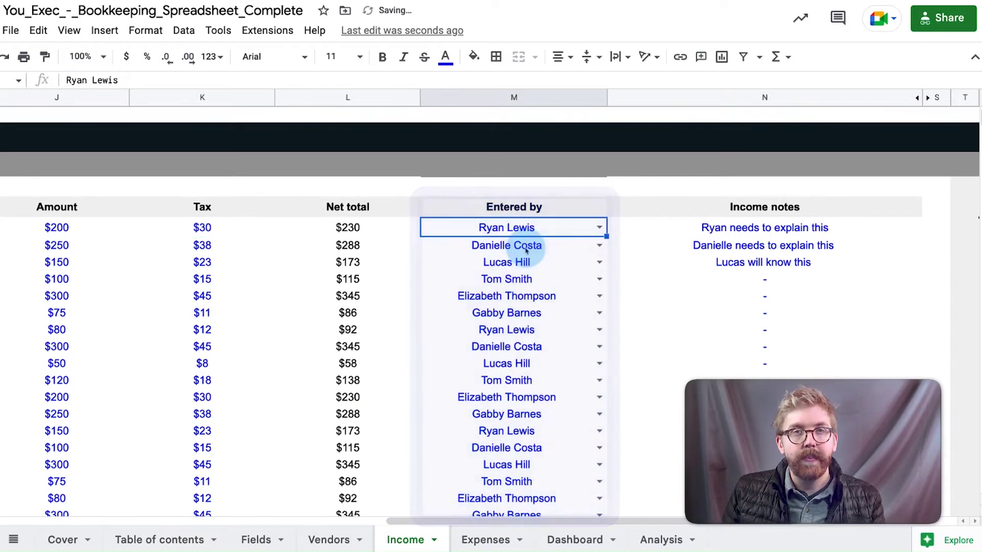
Step: Add a note asking a colleague what's happening, and a note beside the $75 entry saying it was all good
{"action": "left_click", "coordinate": [759, 263]}
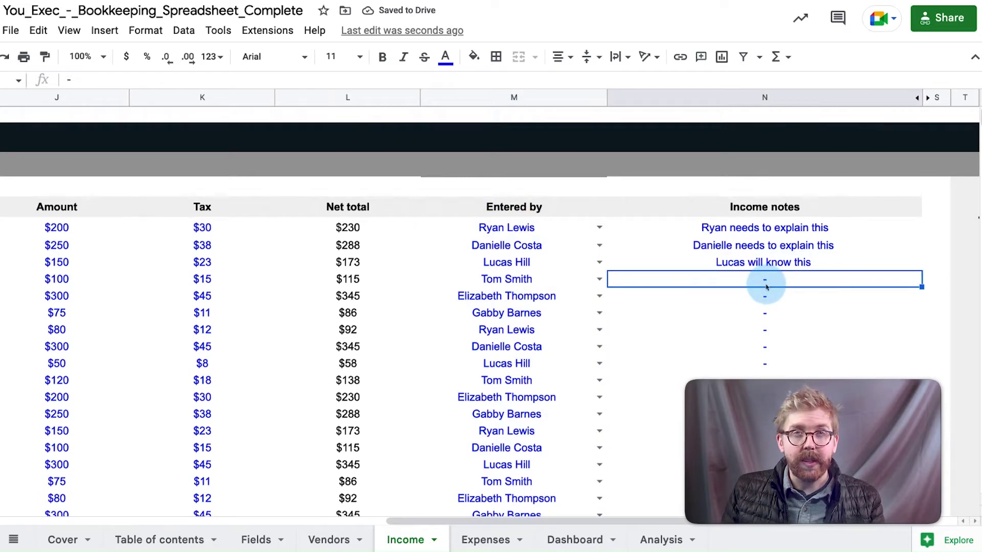
{"action": "type", "text": "Ask Tom what"}
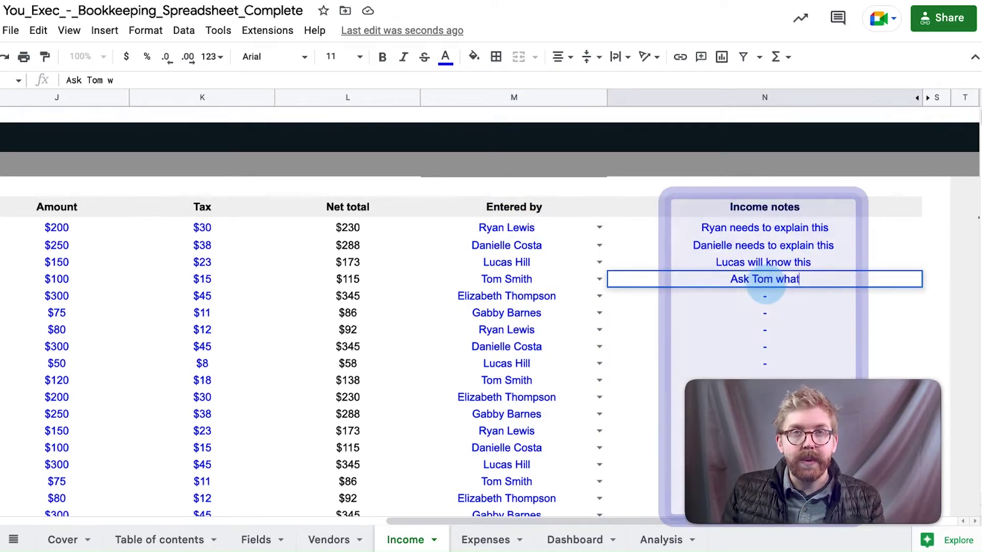
{"action": "type", "text": "'s happeneing with this"}
{"action": "key", "text": "Return"}
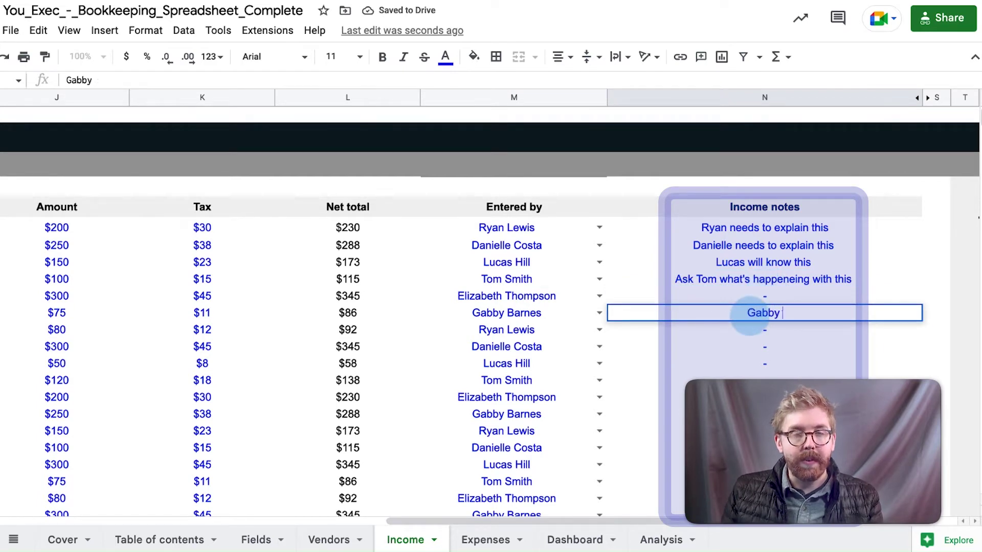
{"action": "left_click", "coordinate": [749, 318]}
{"action": "type", "text": "Gabby said this was all good"}
{"action": "key", "text": "Return"}
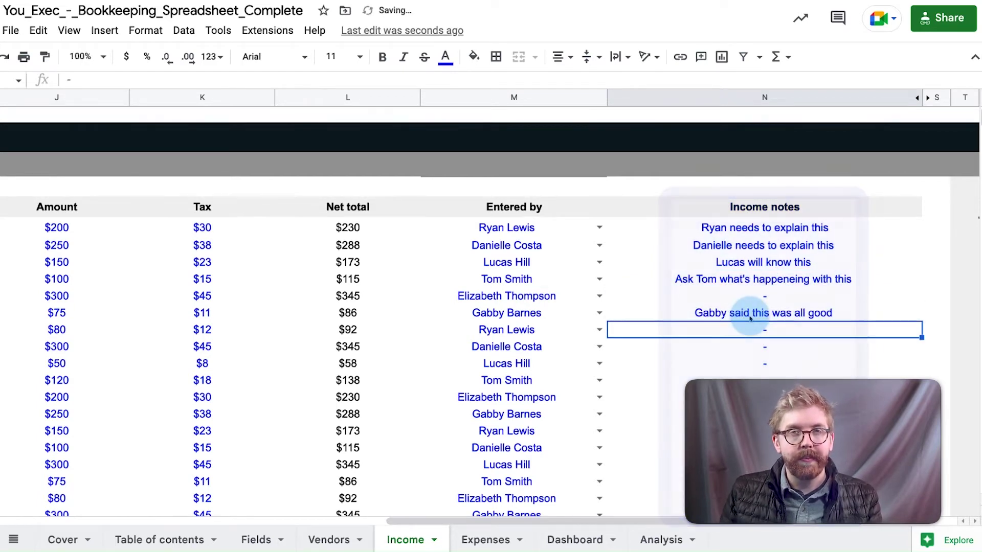
{"action": "left_click", "coordinate": [751, 314]}
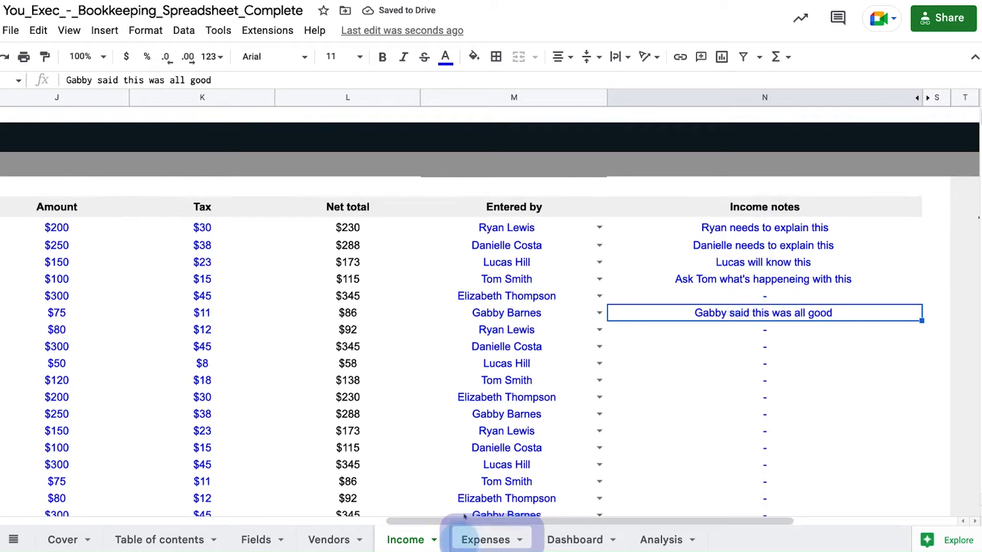
Step: Review the Expenses sheet's first row, stepping across columns from Date toward Entered by
{"action": "left_click", "coordinate": [497, 541]}
{"action": "left_click", "coordinate": [102, 230]}
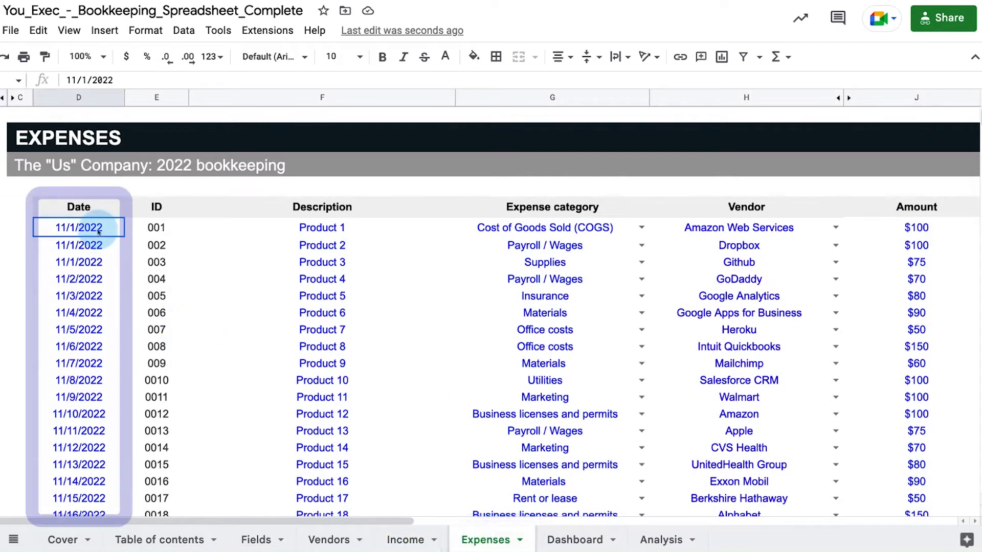
{"action": "key", "text": "Right"}
{"action": "key", "text": "Right"}
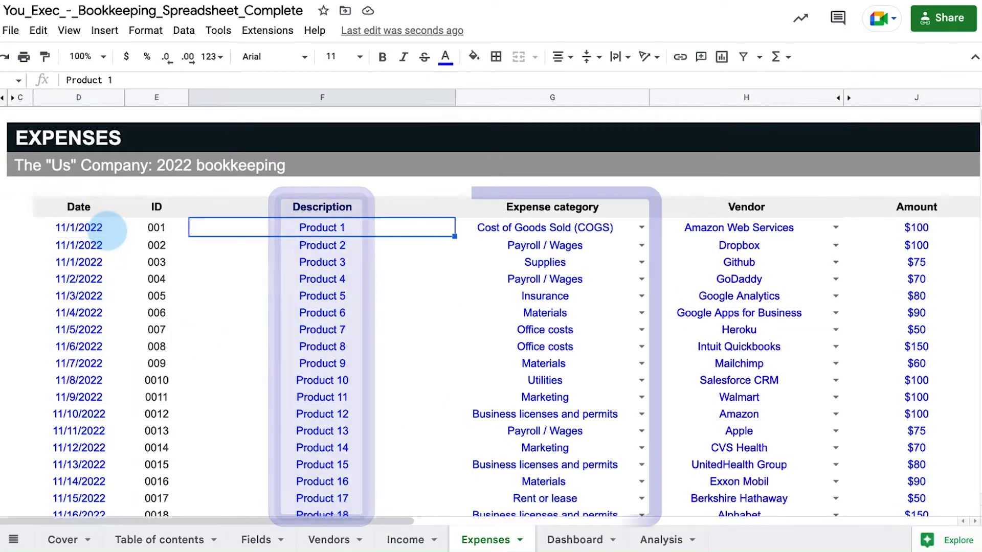
{"action": "key", "text": "Right"}
{"action": "key", "text": "Right"}
{"action": "key", "text": "Right"}
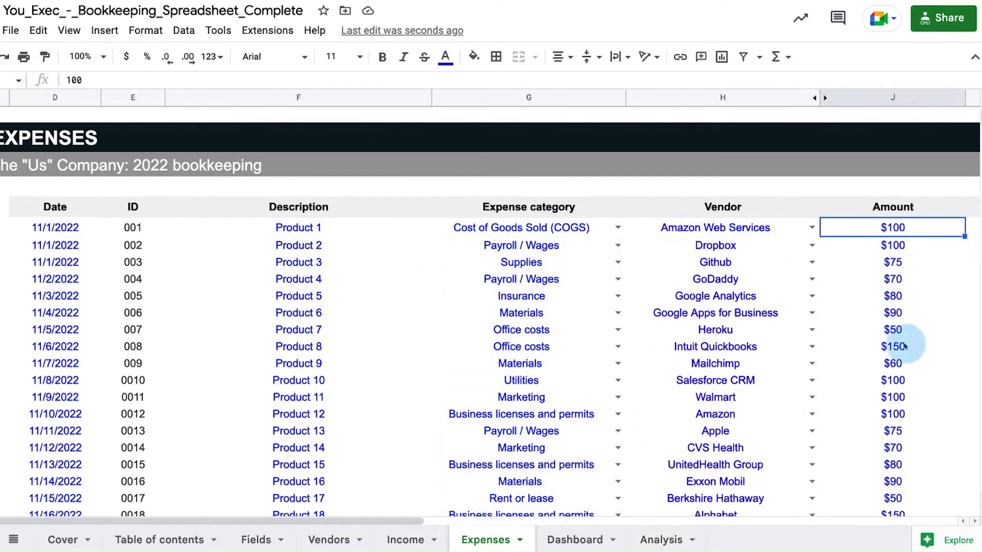
{"action": "key", "text": "Right"}
{"action": "key", "text": "Right"}
{"action": "key", "text": "Right"}
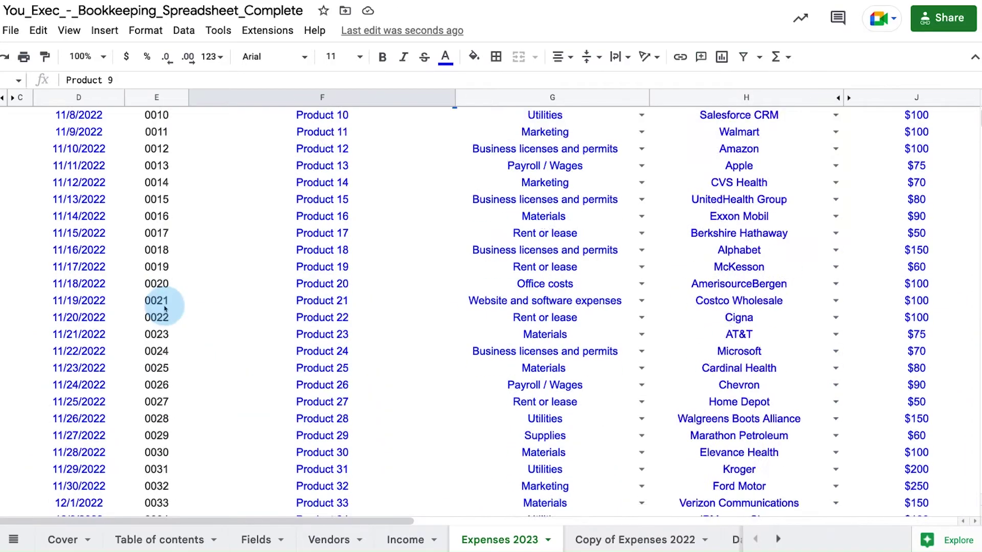
{"action": "left_click", "coordinate": [87, 324]}
{"action": "scroll", "coordinate": [87, 351], "scroll_direction": "down", "scroll_amount": 20}
{"action": "left_click_drag", "start_coordinate": [89, 331], "coordinate": [88, 351]}
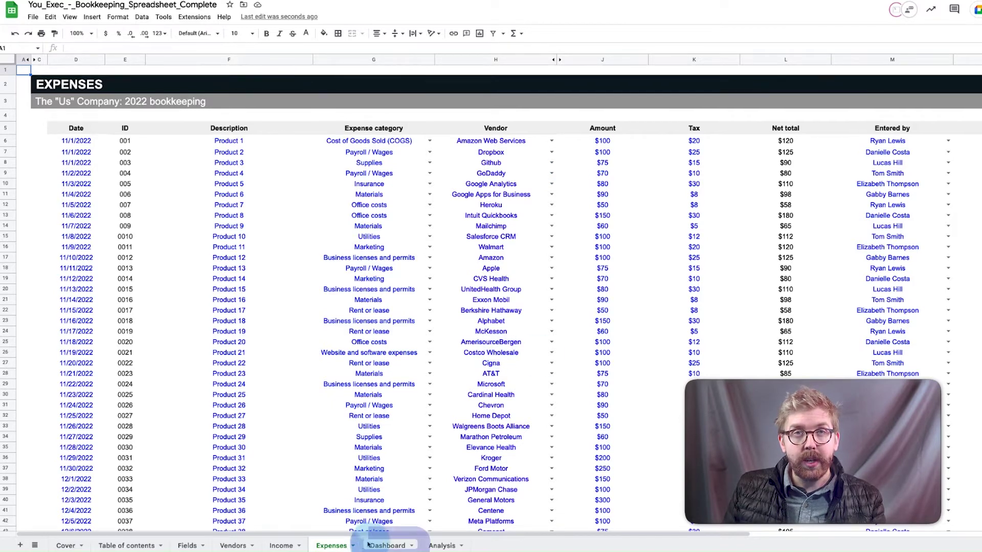
Step: Filter income to Accounts receivable and expenses to Accounts payable, then reset both to All
{"action": "left_click", "coordinate": [387, 546]}
{"action": "left_click", "coordinate": [176, 149]}
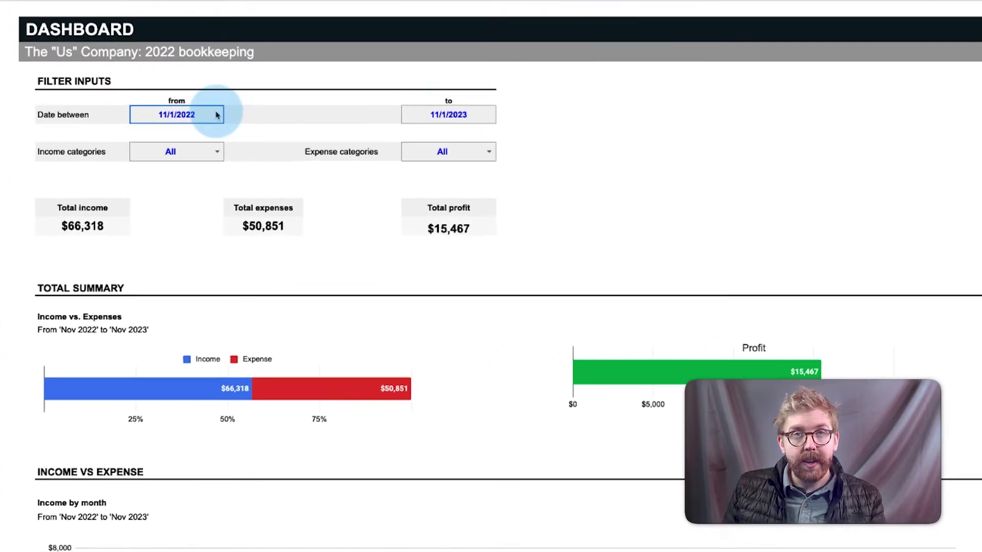
{"action": "left_click", "coordinate": [463, 113]}
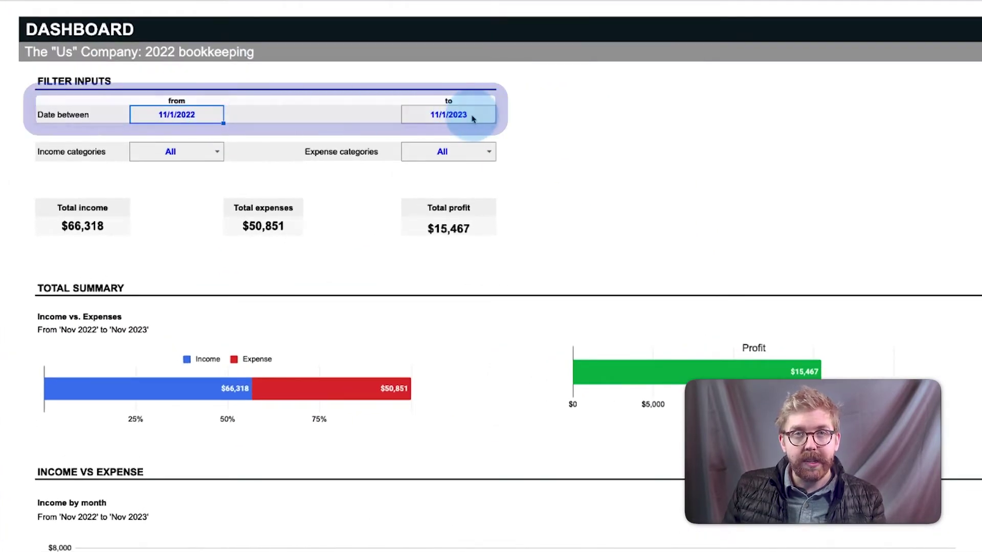
{"action": "left_click", "coordinate": [197, 121]}
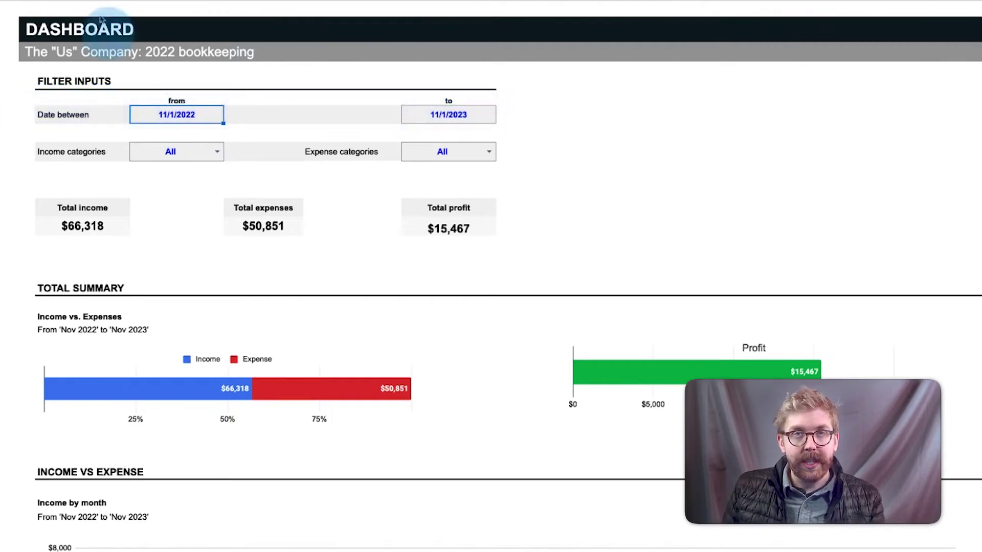
{"action": "left_click", "coordinate": [204, 156]}
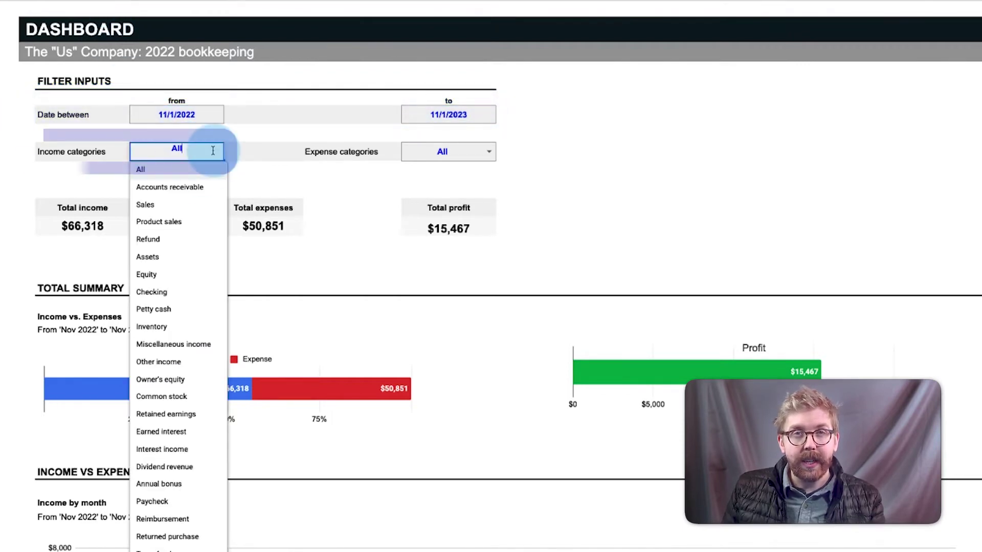
{"action": "left_click", "coordinate": [202, 190]}
{"action": "left_click", "coordinate": [489, 152]}
{"action": "left_click", "coordinate": [468, 188]}
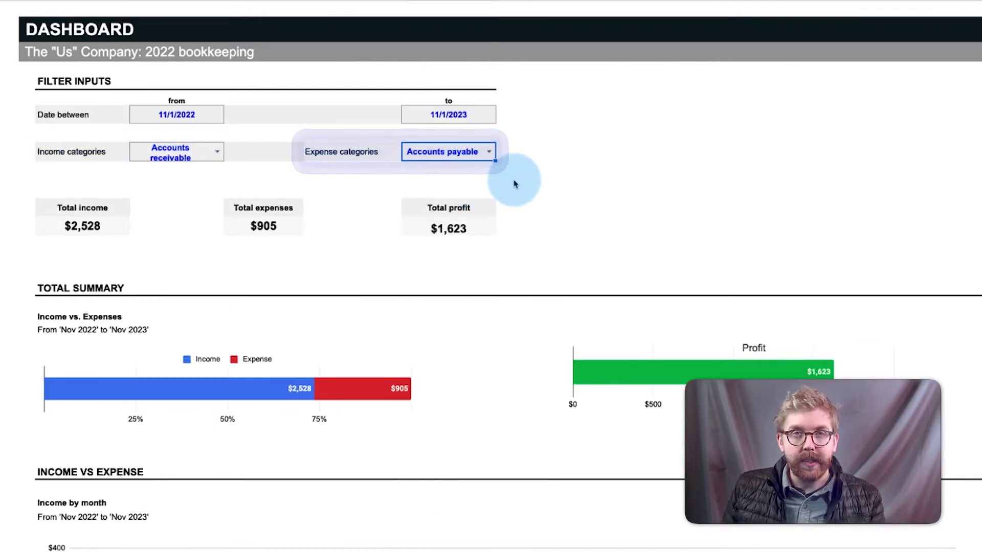
{"action": "left_click", "coordinate": [217, 148]}
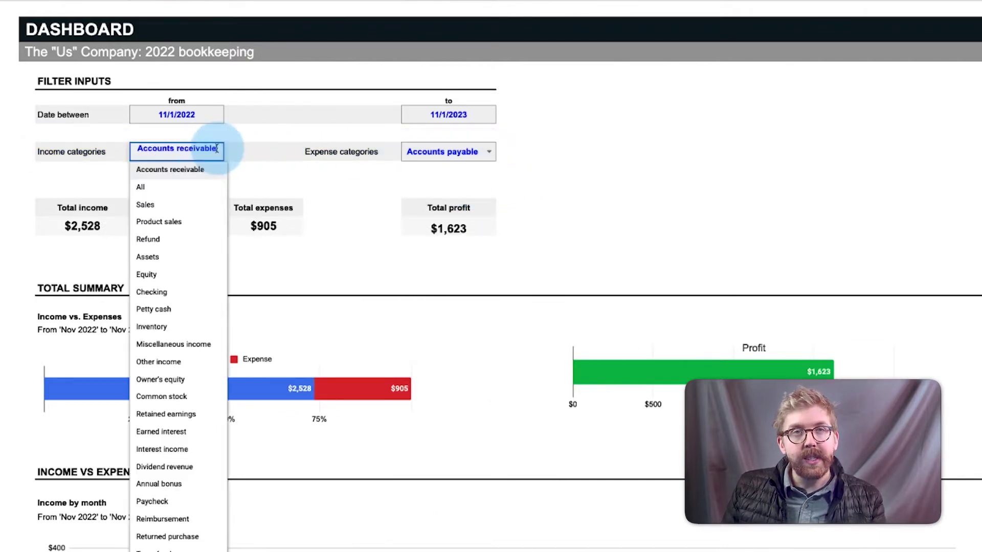
{"action": "left_click", "coordinate": [197, 187]}
{"action": "left_click", "coordinate": [489, 152]}
{"action": "left_click", "coordinate": [463, 187]}
Step: Extend the end date to 12/1/2025 and try expenses Payroll / Wages, Rent or lease, income Equity
{"action": "left_click", "coordinate": [460, 117]}
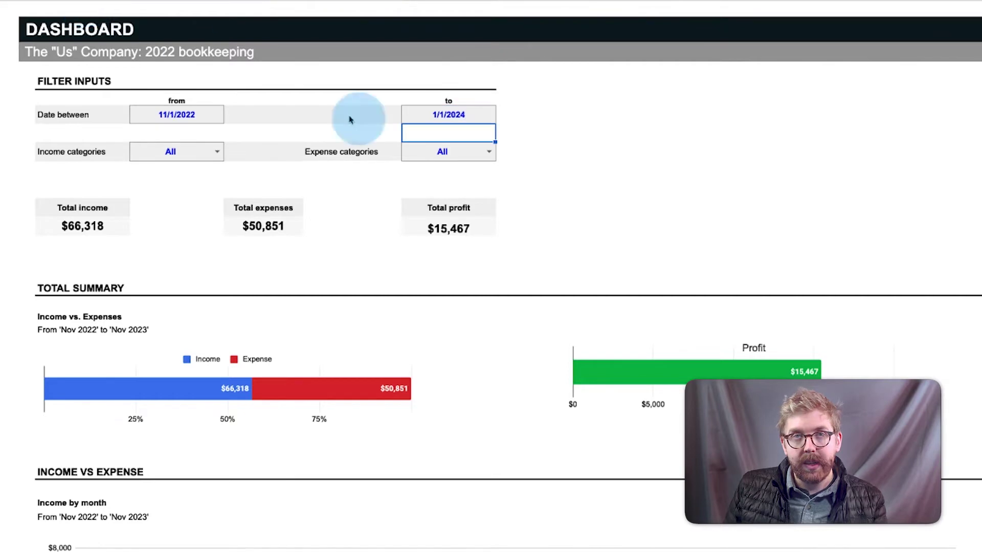
{"action": "key", "text": "Up"}
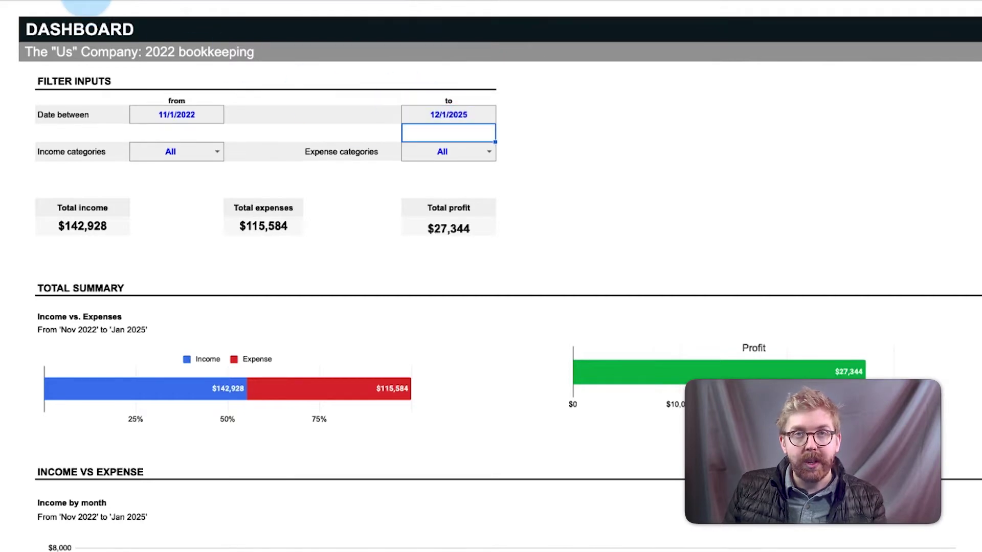
{"action": "left_click", "coordinate": [487, 149]}
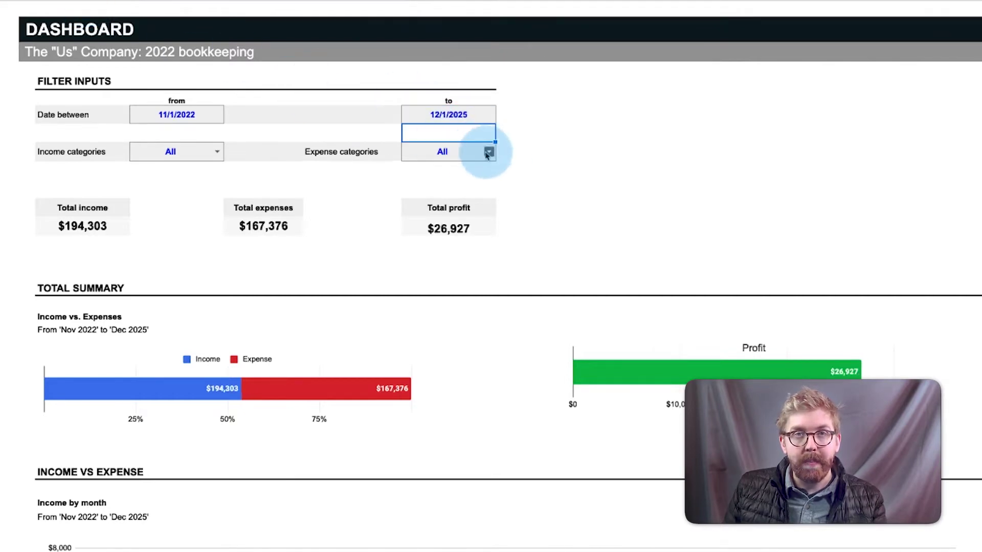
{"action": "left_click", "coordinate": [445, 215]}
{"action": "left_click", "coordinate": [217, 151]}
{"action": "left_click", "coordinate": [176, 285]}
{"action": "left_click", "coordinate": [489, 151]}
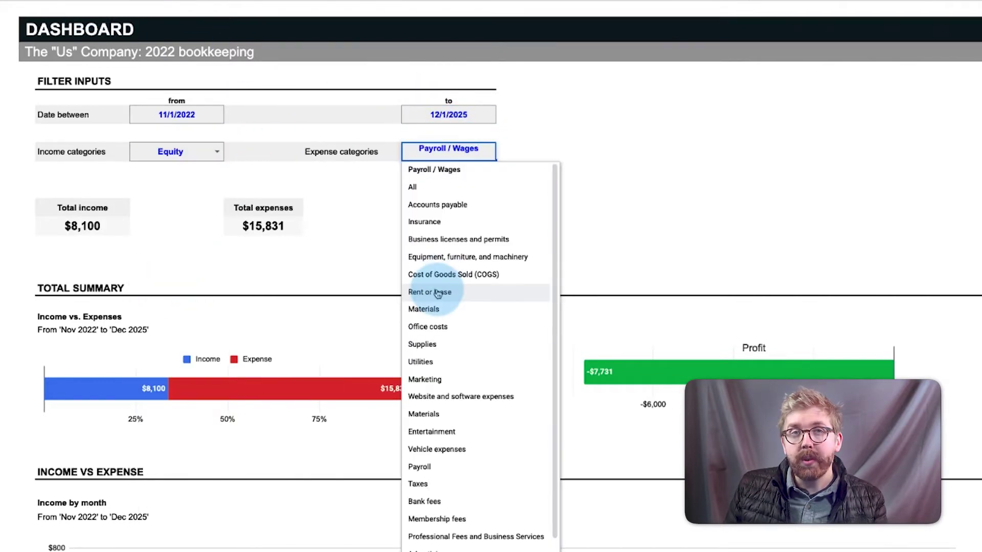
{"action": "left_click", "coordinate": [438, 288]}
Step: Try income Refund and Inventory, reset income to All, and filter expenses to Insurance
{"action": "left_click", "coordinate": [217, 151]}
{"action": "left_click", "coordinate": [153, 274]}
{"action": "left_click", "coordinate": [169, 408]}
{"action": "left_click", "coordinate": [154, 344]}
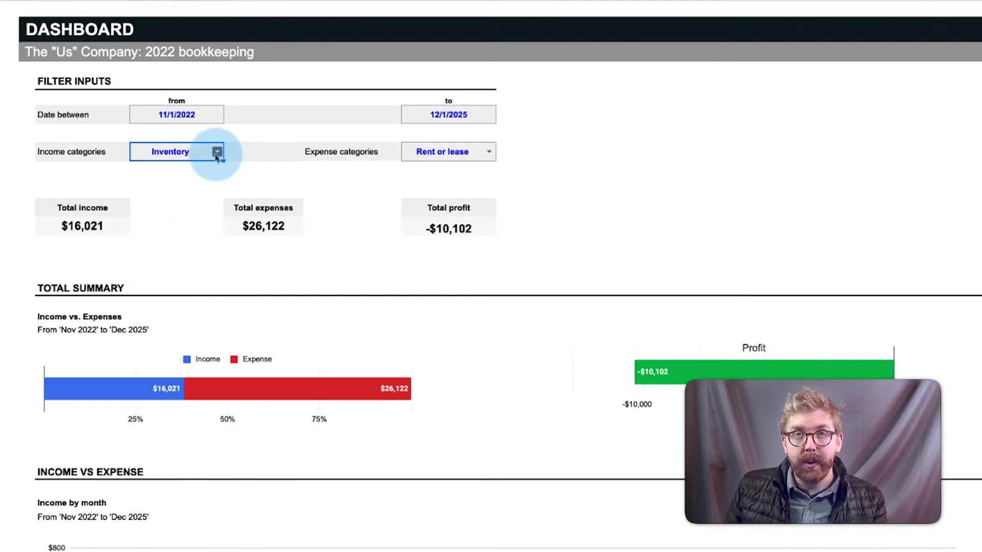
{"action": "left_click", "coordinate": [216, 151]}
{"action": "left_click", "coordinate": [141, 186]}
{"action": "left_click", "coordinate": [489, 152]}
{"action": "left_click", "coordinate": [445, 197]}
Step: Cycle the expense filter through Utilities, Marketing, Payroll and Rent or lease
{"action": "left_click", "coordinate": [489, 151]}
{"action": "left_click", "coordinate": [445, 358]}
{"action": "left_click", "coordinate": [489, 151]}
{"action": "left_click", "coordinate": [445, 235]}
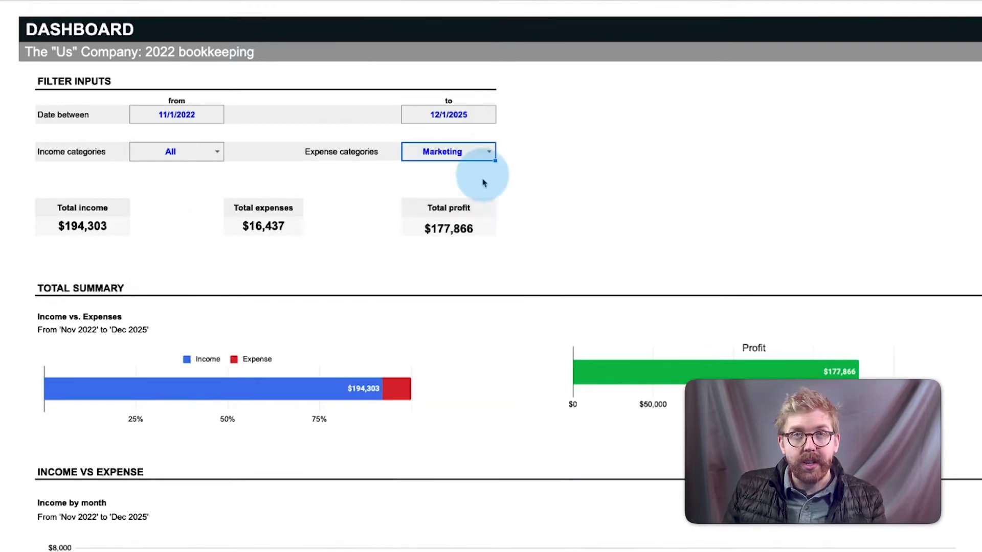
{"action": "left_click", "coordinate": [489, 151]}
{"action": "left_click", "coordinate": [445, 214]}
{"action": "left_click", "coordinate": [489, 151]}
{"action": "left_click", "coordinate": [438, 288]}
Step: Try income Checking, Petty cash, Retained earnings, Reimbursement, Accounts receivable, then reset income to All
{"action": "left_click", "coordinate": [217, 151]}
{"action": "left_click", "coordinate": [169, 205]}
{"action": "left_click", "coordinate": [204, 155]}
{"action": "left_click", "coordinate": [154, 344]}
{"action": "left_click", "coordinate": [217, 151]}
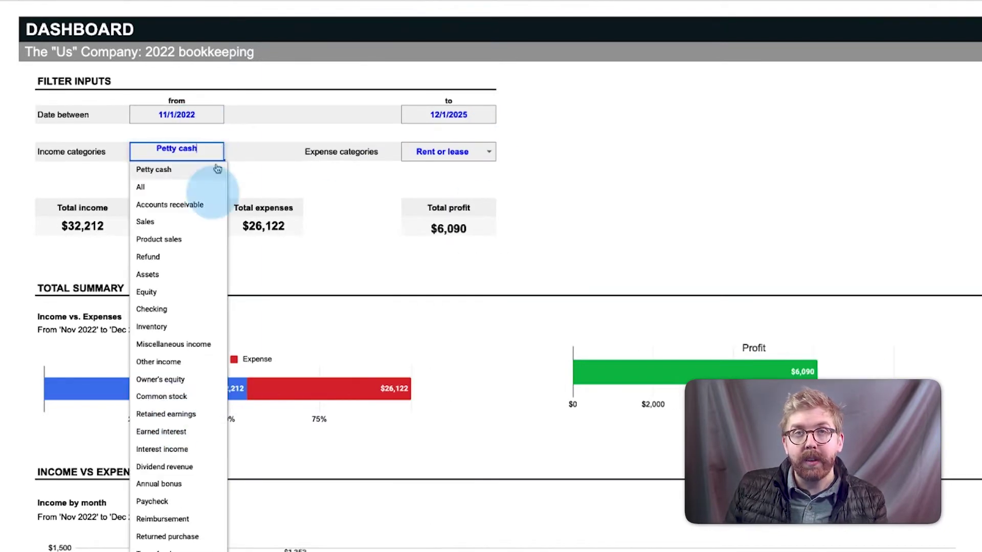
{"action": "left_click", "coordinate": [166, 449]}
{"action": "left_click", "coordinate": [216, 152]}
{"action": "left_click", "coordinate": [163, 517]}
{"action": "left_click", "coordinate": [217, 151]}
{"action": "left_click", "coordinate": [154, 345]}
{"action": "left_click", "coordinate": [216, 151]}
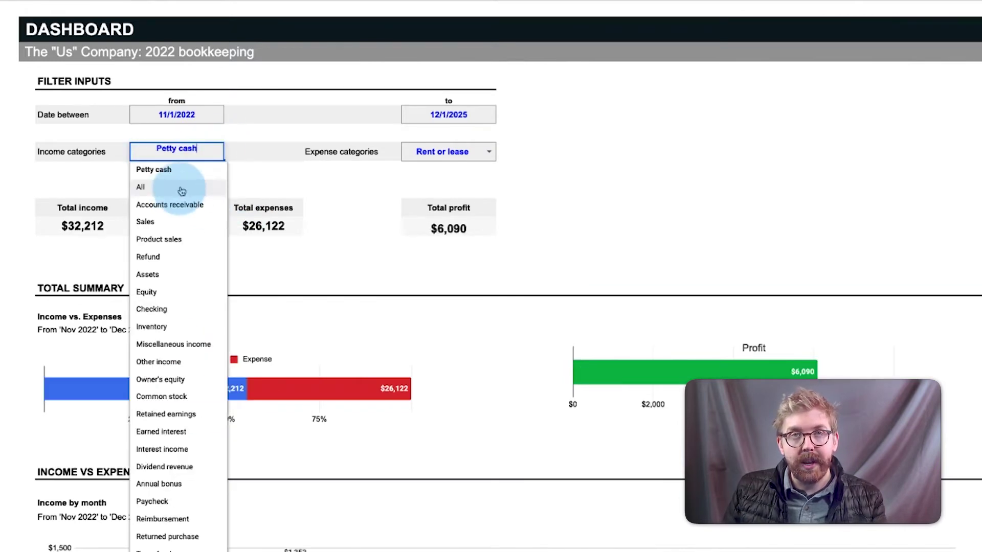
{"action": "left_click", "coordinate": [169, 205]}
Step: Reset the expense filter to All and select the start date cell
{"action": "left_click", "coordinate": [217, 151]}
{"action": "left_click", "coordinate": [141, 187]}
{"action": "left_click", "coordinate": [489, 152]}
{"action": "left_click", "coordinate": [445, 186]}
{"action": "left_click", "coordinate": [204, 120]}
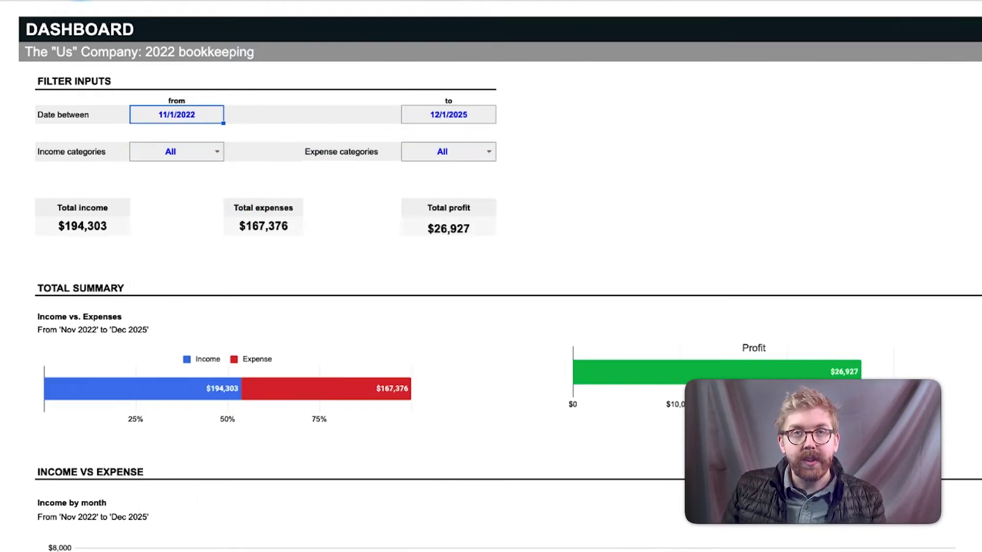
Step: Enter 10/1/2022 as the start date and 11/1/2023 as the end date, correcting the mistyped year
{"action": "type", "text": "10/1/2022"}
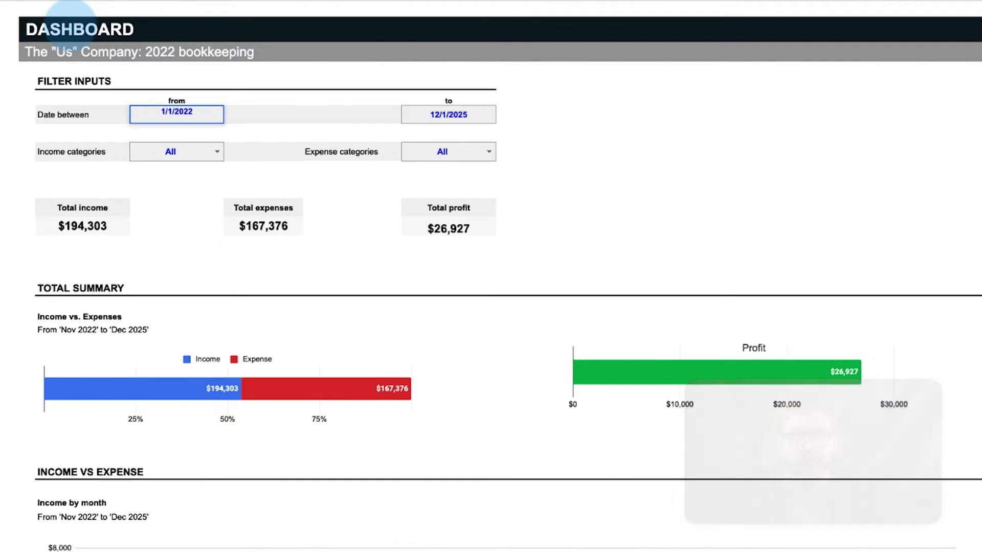
{"action": "key", "text": "Return"}
{"action": "left_click", "coordinate": [449, 114]}
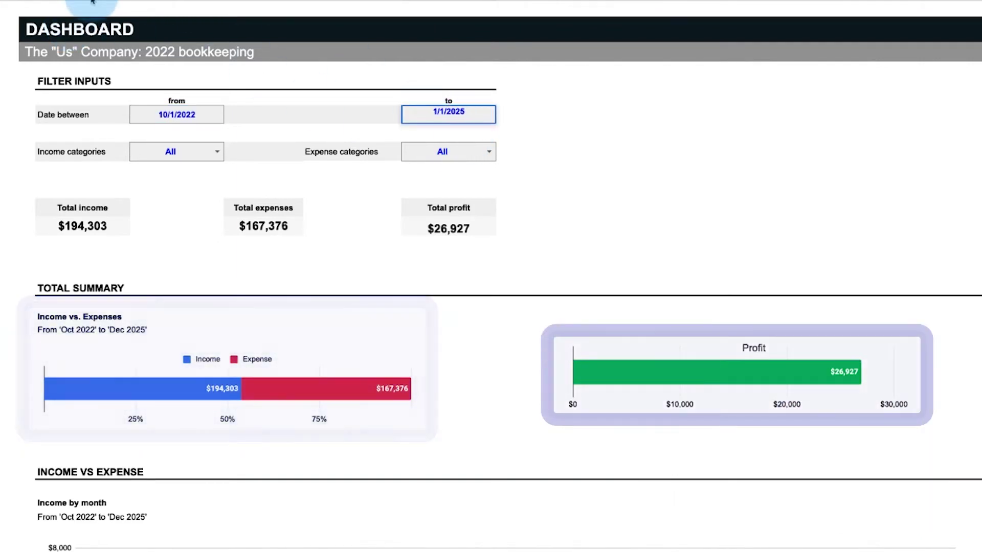
{"action": "type", "text": "11/1/2025"}
{"action": "key", "text": "Return"}
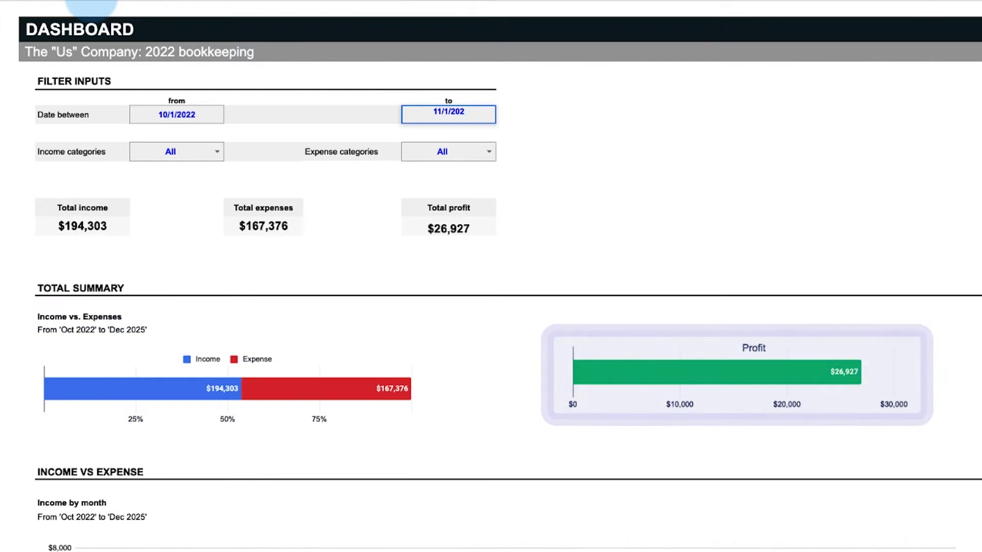
{"action": "key", "text": "BackSpace"}
{"action": "type", "text": "4"}
{"action": "key", "text": "Return"}
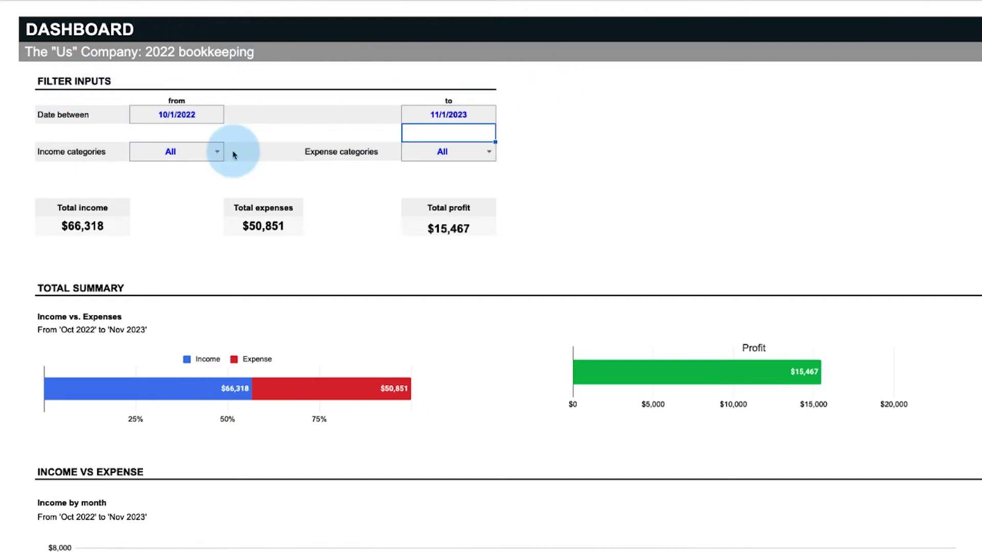
Step: Scroll past the monthly, cumulative and profit charts to the income and expense category charts
{"action": "scroll", "coordinate": [509, 356], "scroll_direction": "down", "scroll_amount": 9}
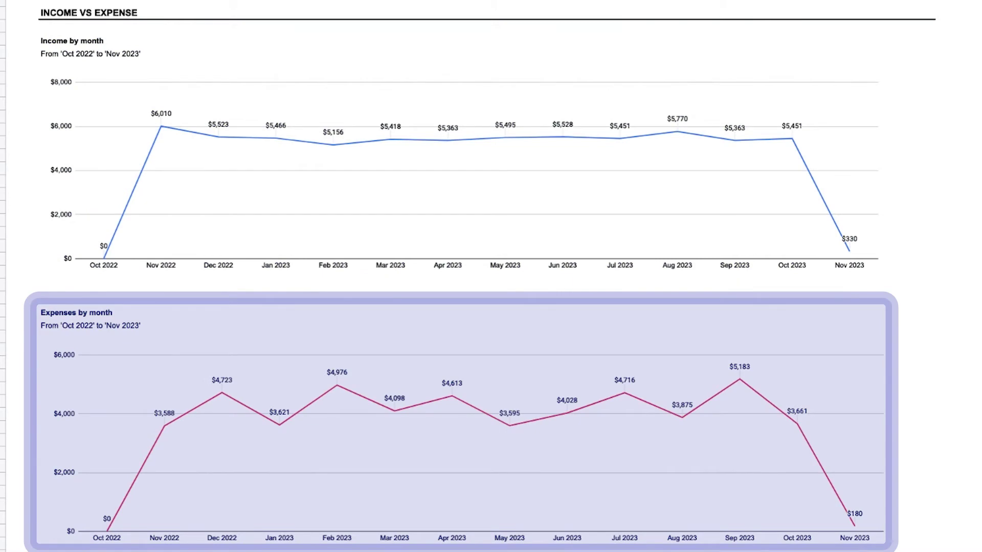
{"action": "scroll", "coordinate": [491, 276], "scroll_direction": "down", "scroll_amount": 7}
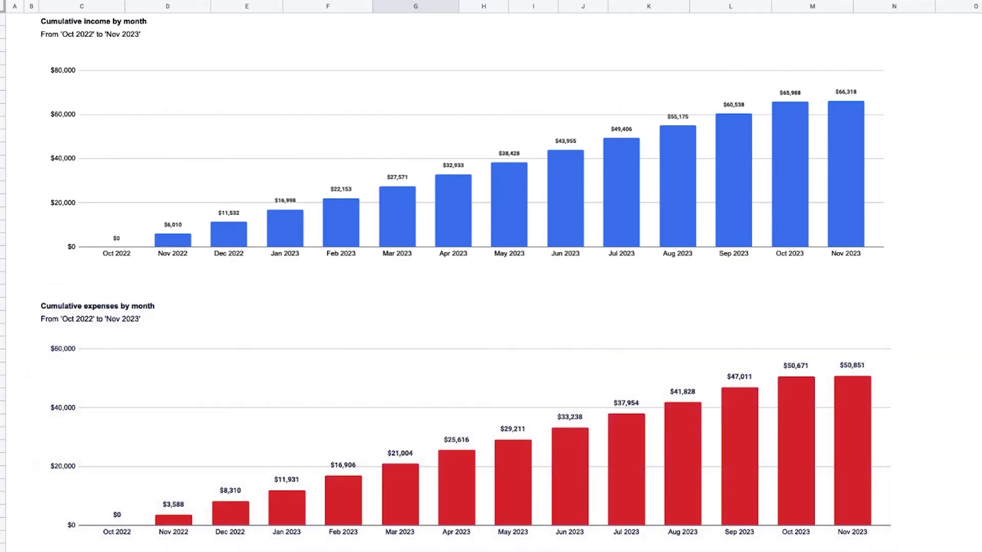
{"action": "scroll", "coordinate": [491, 277], "scroll_direction": "down", "scroll_amount": 8}
{"action": "scroll", "coordinate": [460, 277], "scroll_direction": "down", "scroll_amount": 3}
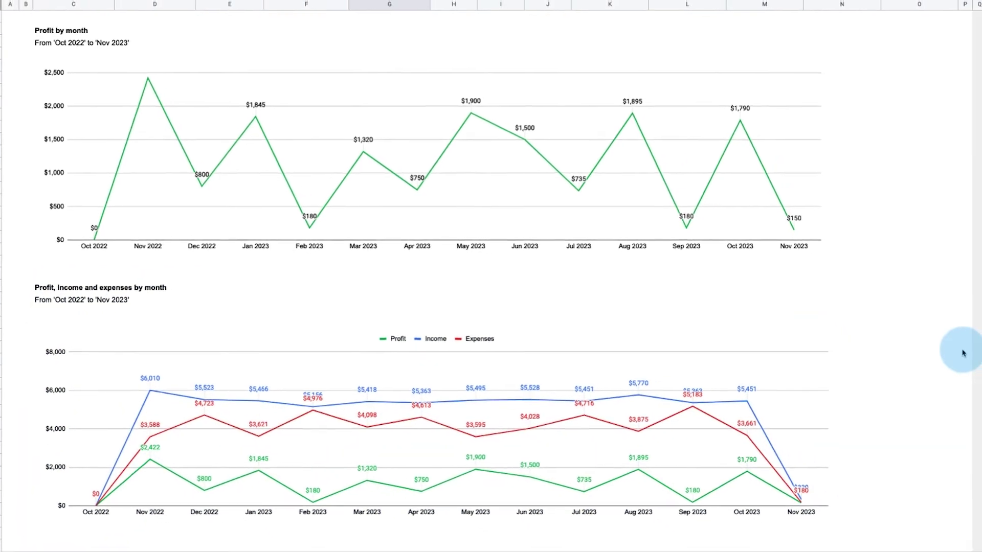
{"action": "scroll", "coordinate": [963, 353], "scroll_direction": "down", "scroll_amount": 10}
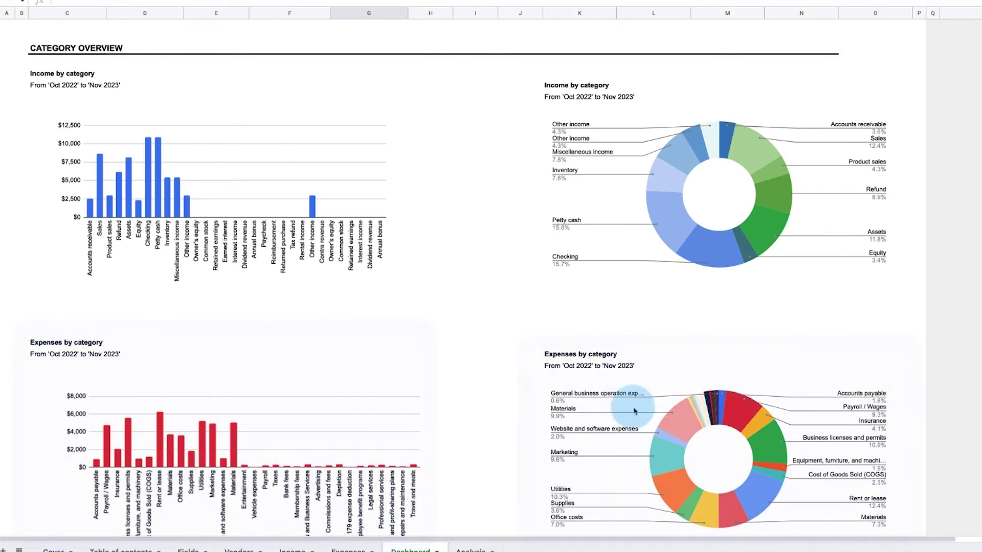
{"action": "scroll", "coordinate": [629, 407], "scroll_direction": "down", "scroll_amount": 10}
{"action": "scroll", "coordinate": [628, 409], "scroll_direction": "down", "scroll_amount": 3}
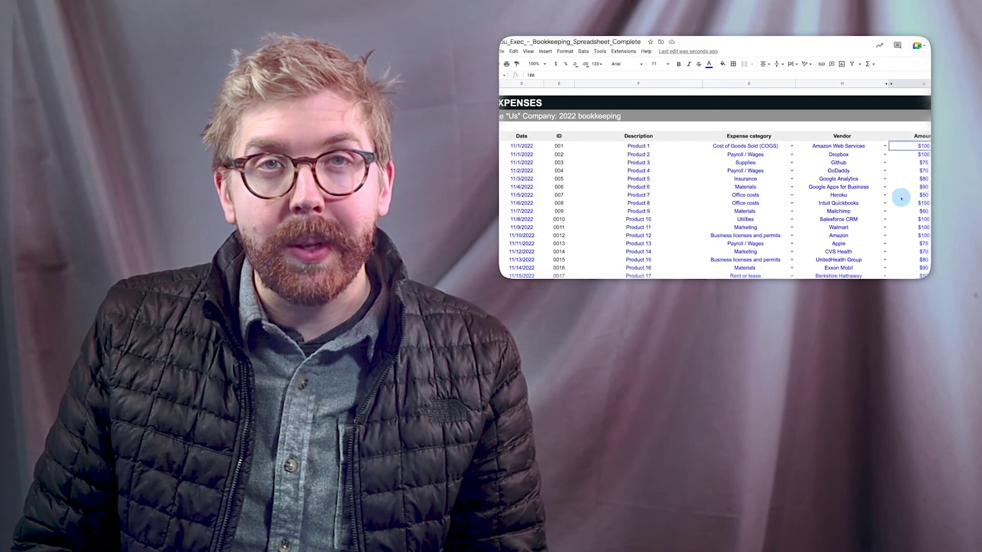
{"action": "scroll", "coordinate": [898, 197], "scroll_direction": "right", "scroll_amount": 10}
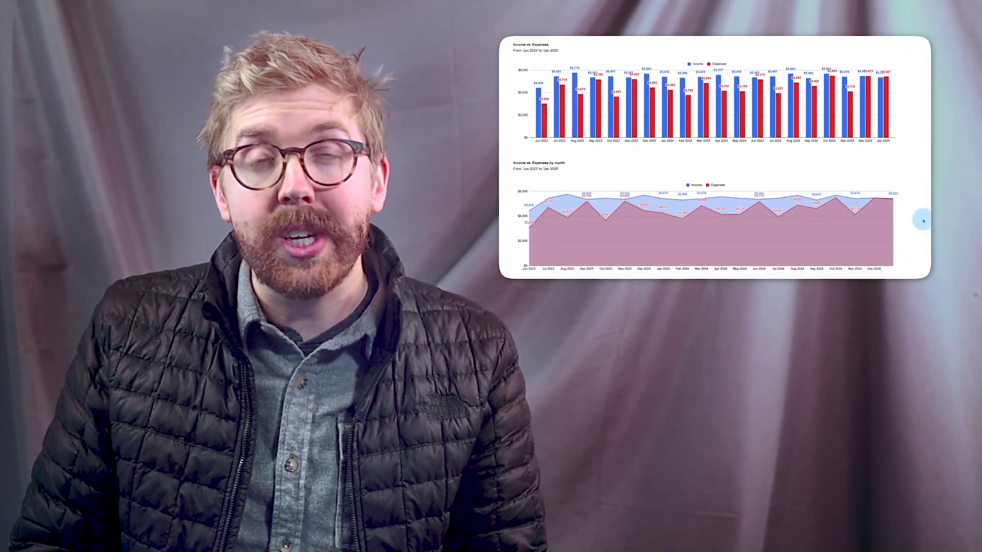